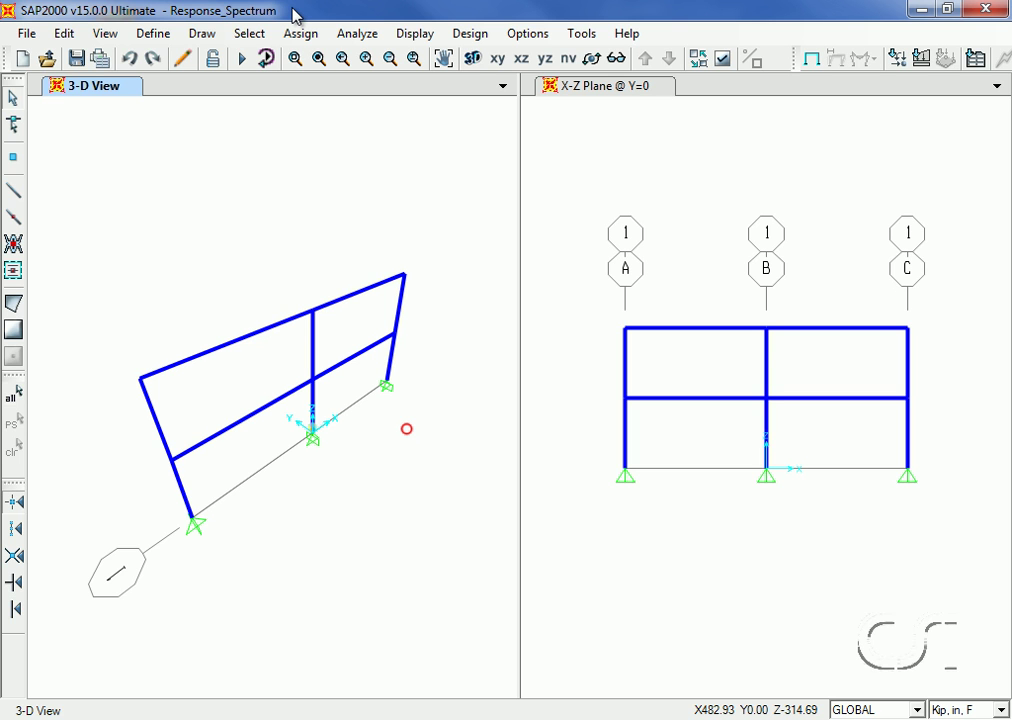
- Reduce the MODAL load case's maximum number of modes from 12 to 2
{"action": "left_click", "coordinate": [153, 34]}
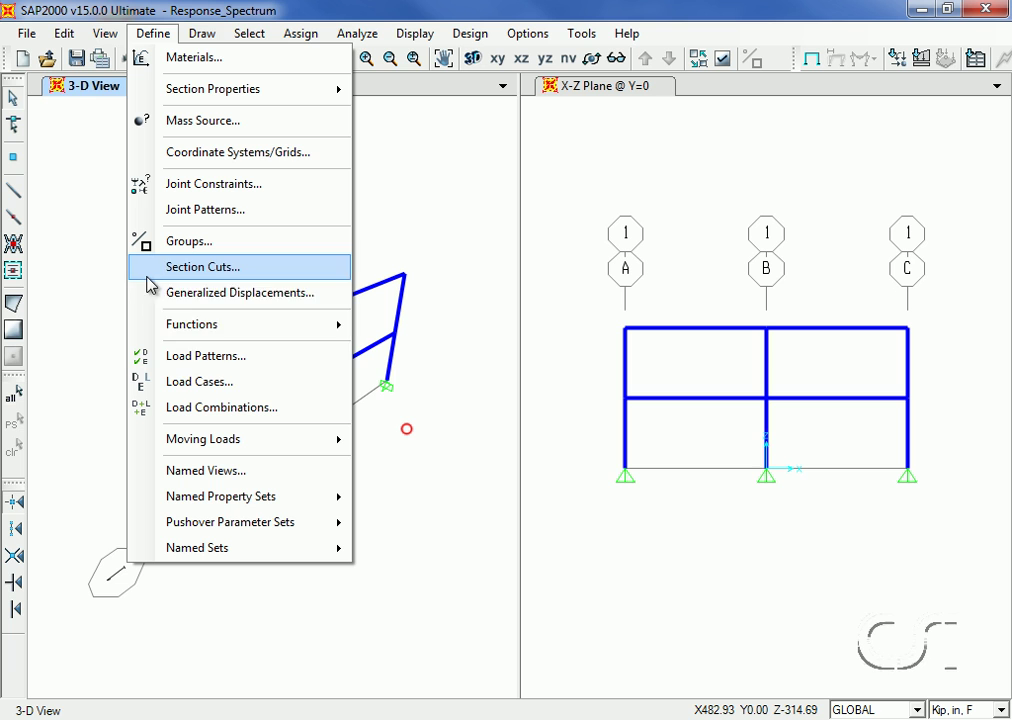
{"action": "left_click", "coordinate": [237, 386]}
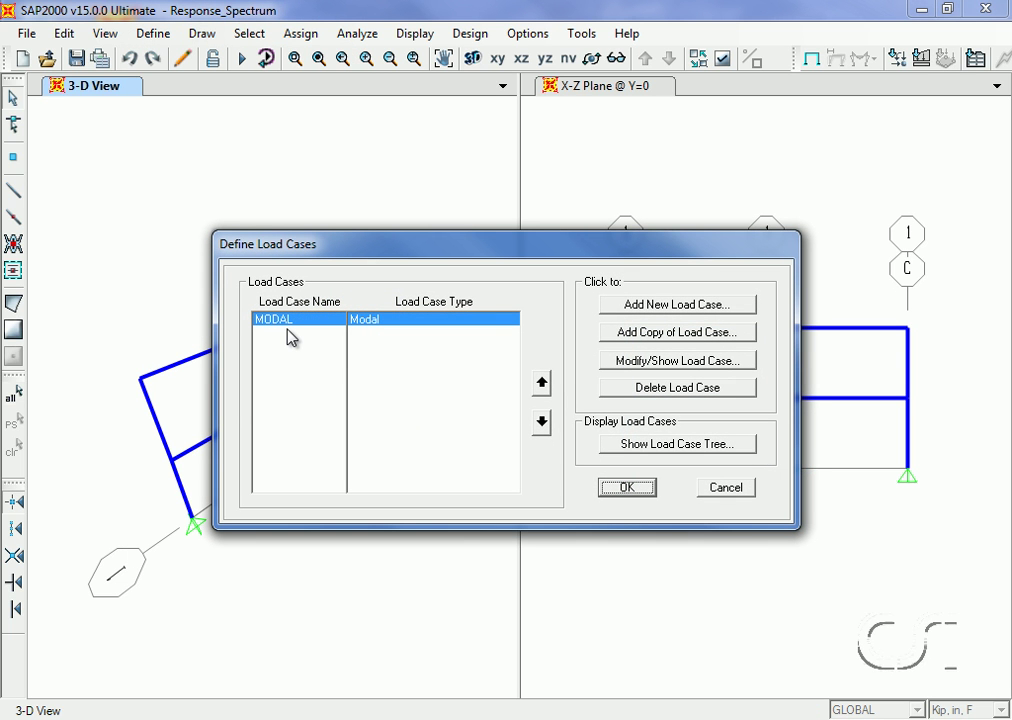
{"action": "left_click", "coordinate": [677, 361]}
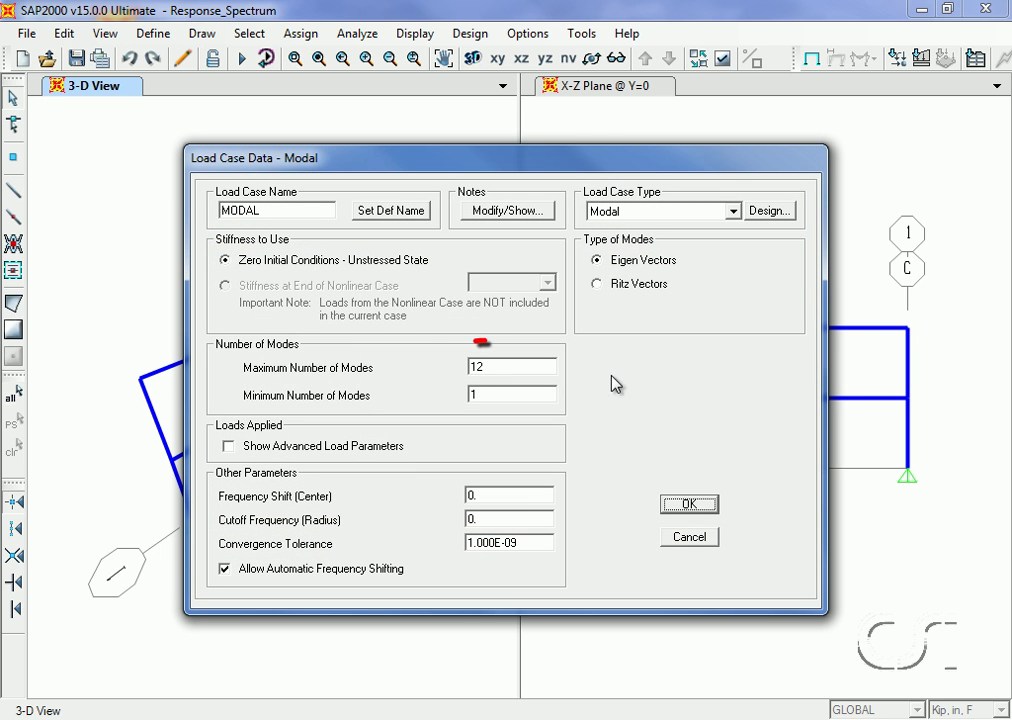
{"action": "double_click", "coordinate": [499, 366]}
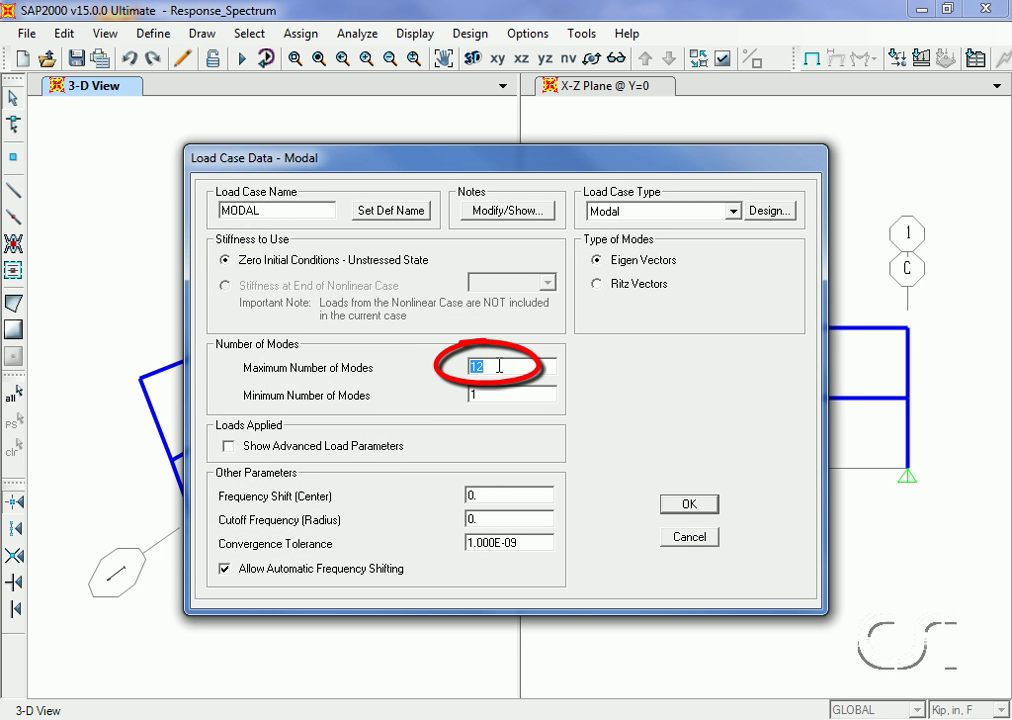
{"action": "type", "text": "2"}
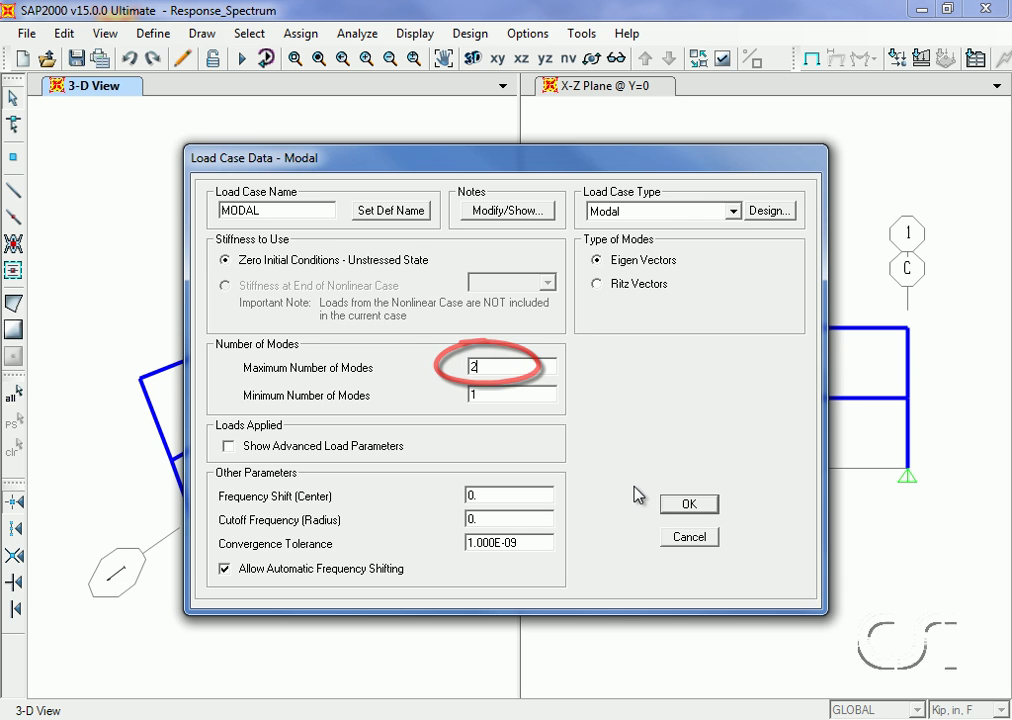
{"action": "left_click", "coordinate": [689, 505]}
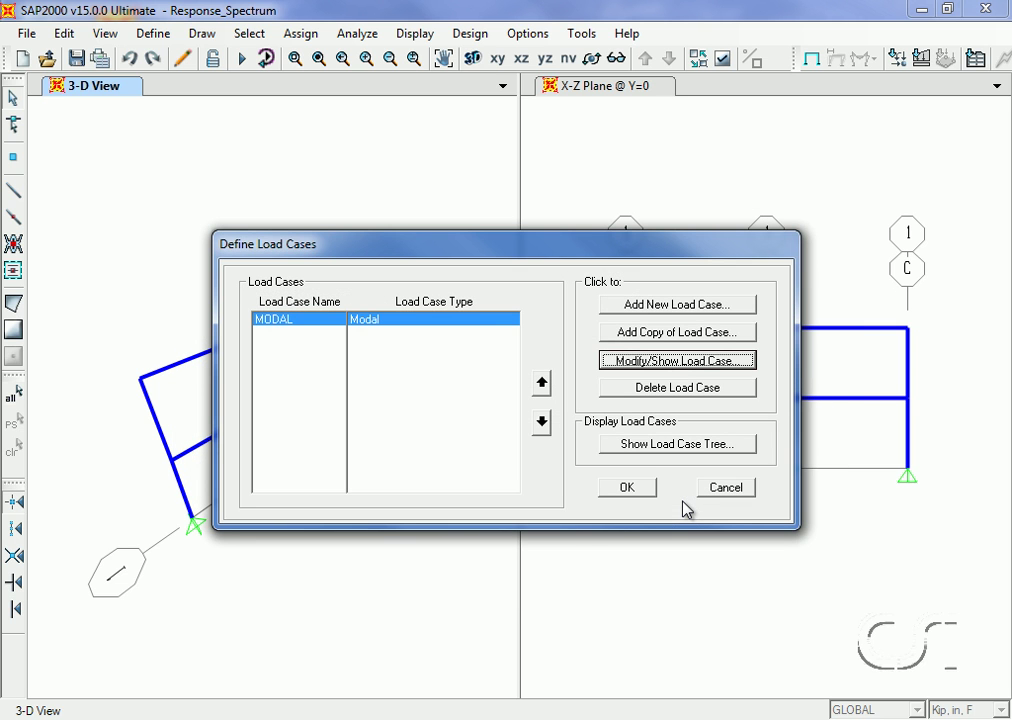
- Bring up the response spectrum functions and choose IBC 2009 as the function type to add
{"action": "left_click", "coordinate": [645, 490]}
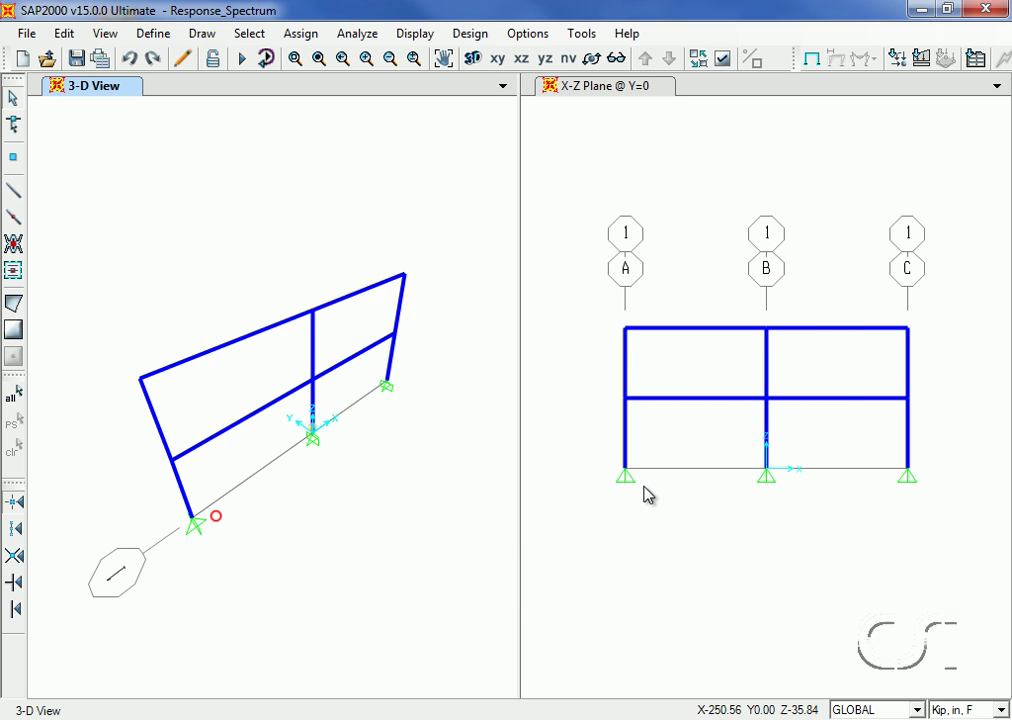
{"action": "left_click", "coordinate": [152, 34]}
{"action": "mouse_move", "coordinate": [154, 328]}
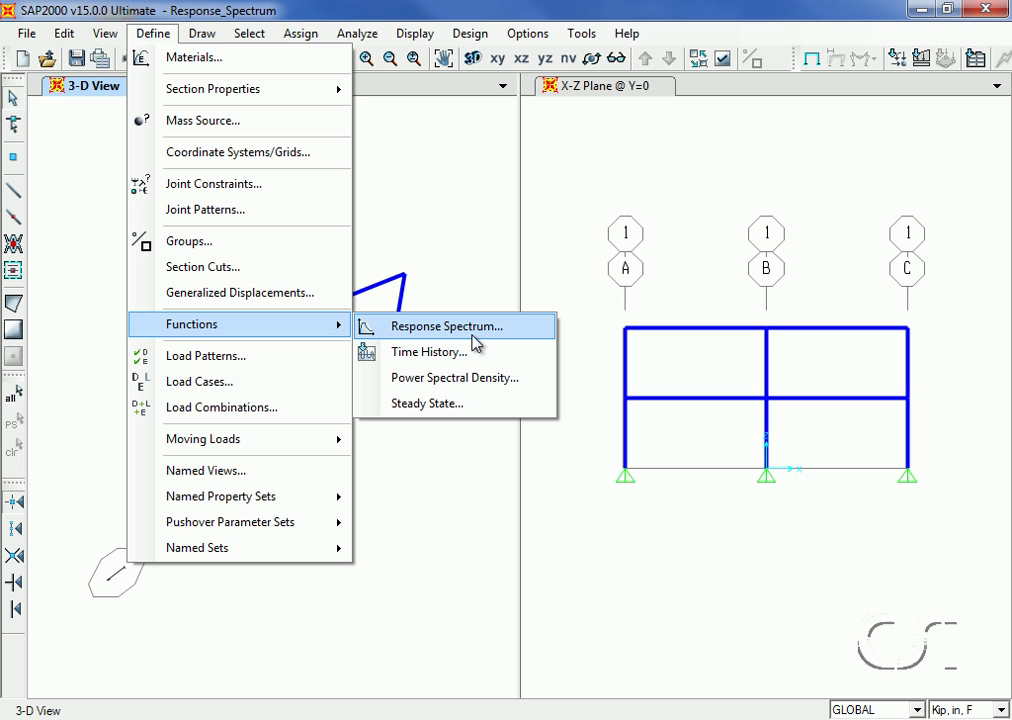
{"action": "left_click", "coordinate": [405, 330]}
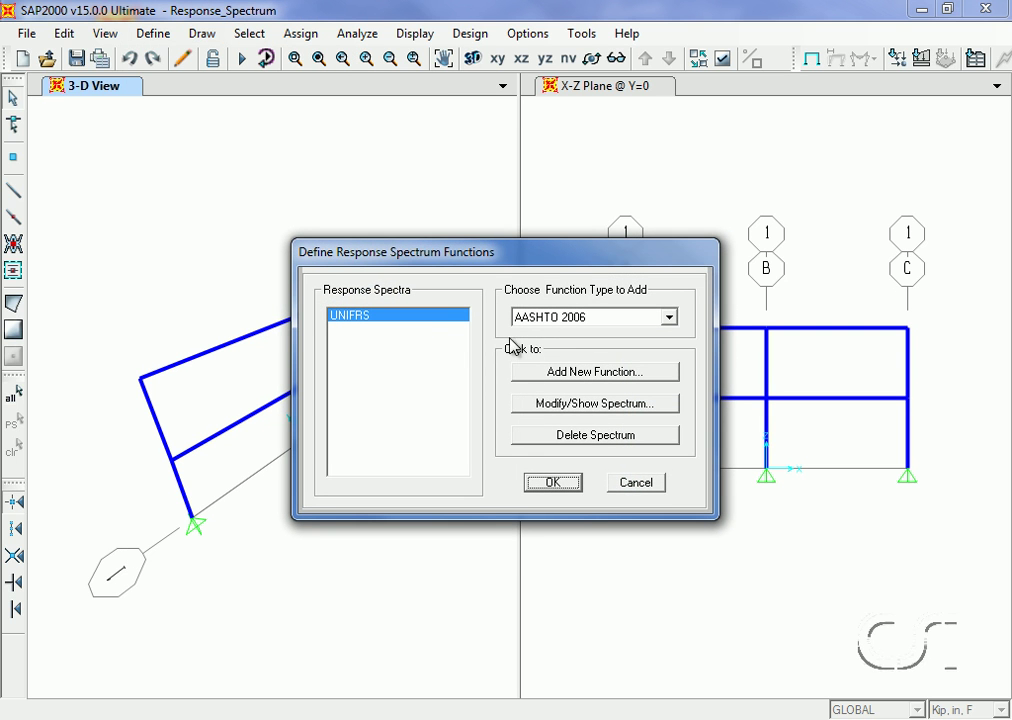
{"action": "left_click", "coordinate": [553, 319]}
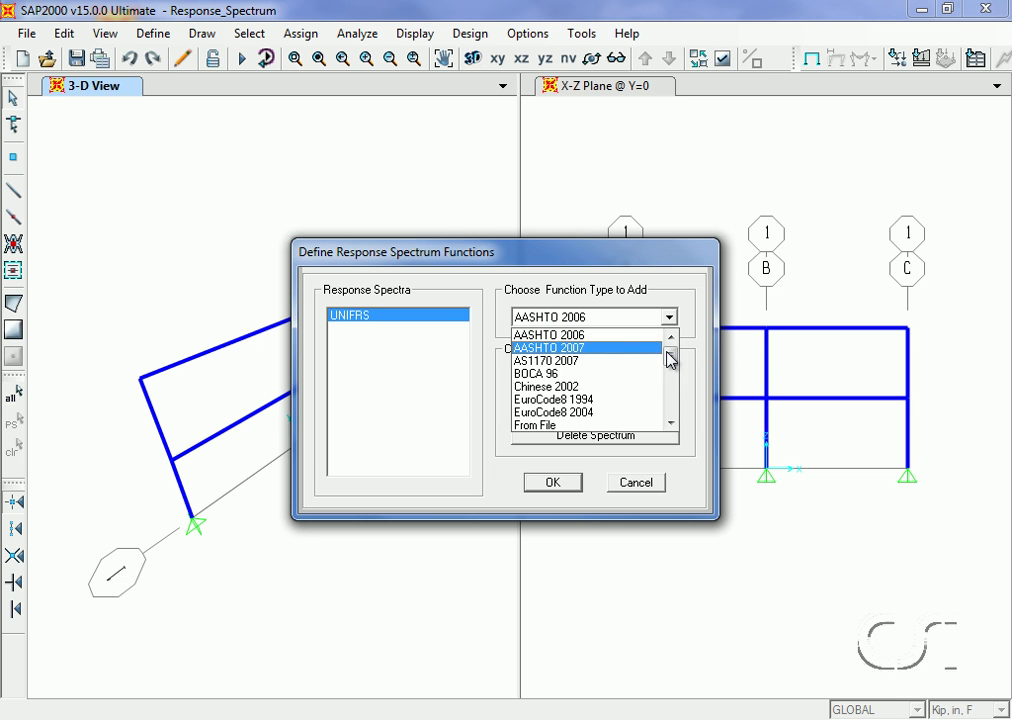
{"action": "mouse_move", "coordinate": [670, 355]}
{"action": "left_mouse_down"}
{"action": "mouse_move", "coordinate": [668, 420]}
{"action": "mouse_move", "coordinate": [668, 374]}
{"action": "left_mouse_up"}
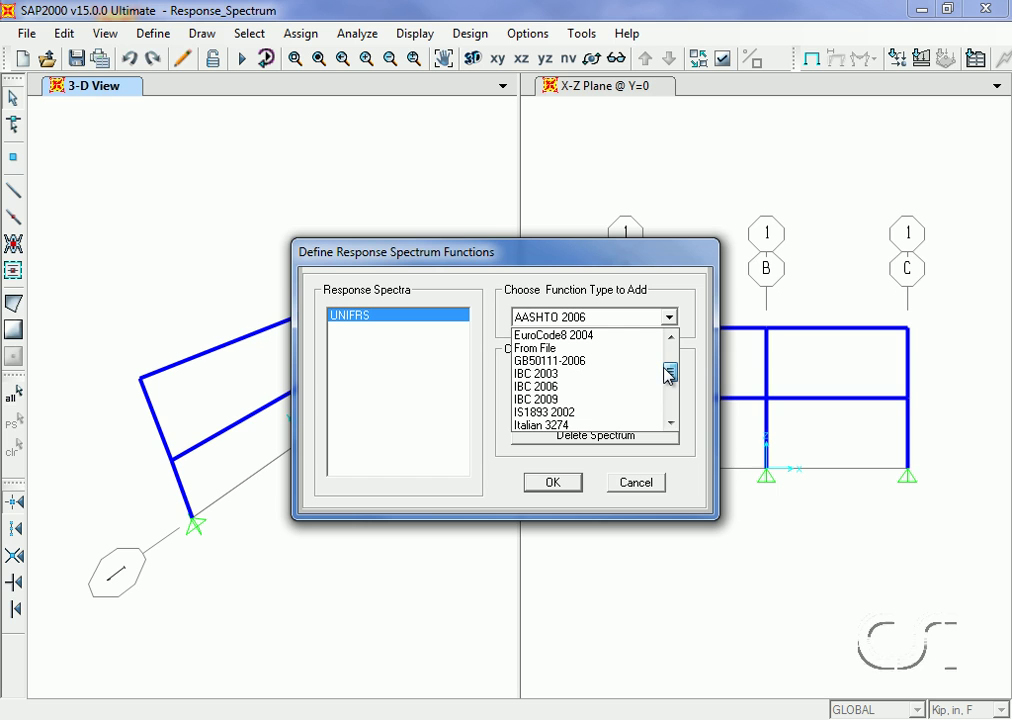
{"action": "left_click", "coordinate": [574, 401]}
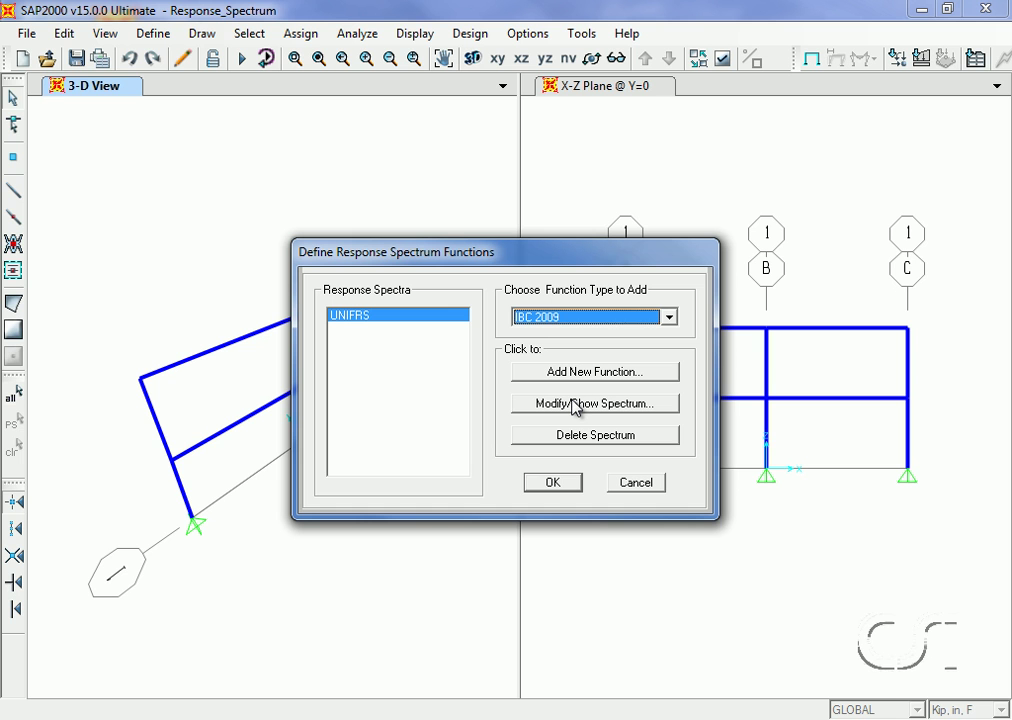
- Add a new IBC 2009 spectrum named 'IBC 09 RS' taking Ss and S1 from USGS by zip code
{"action": "left_click", "coordinate": [598, 373]}
{"action": "double_click", "coordinate": [456, 164]}
{"action": "type", "text": "IBC 09 RS"}
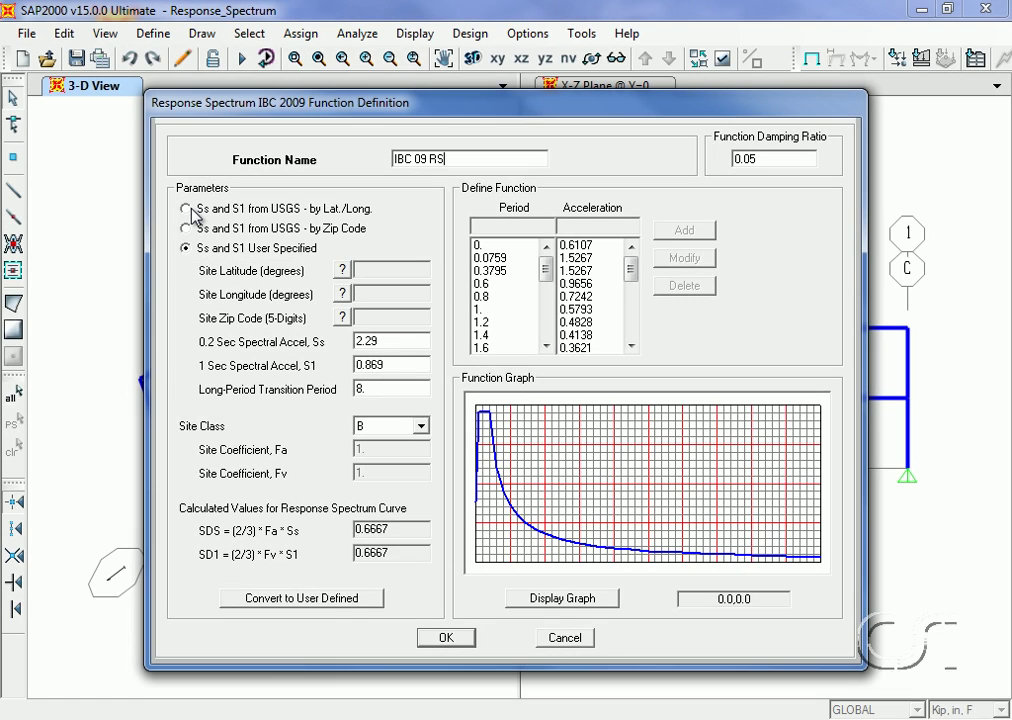
{"action": "left_click", "coordinate": [187, 209]}
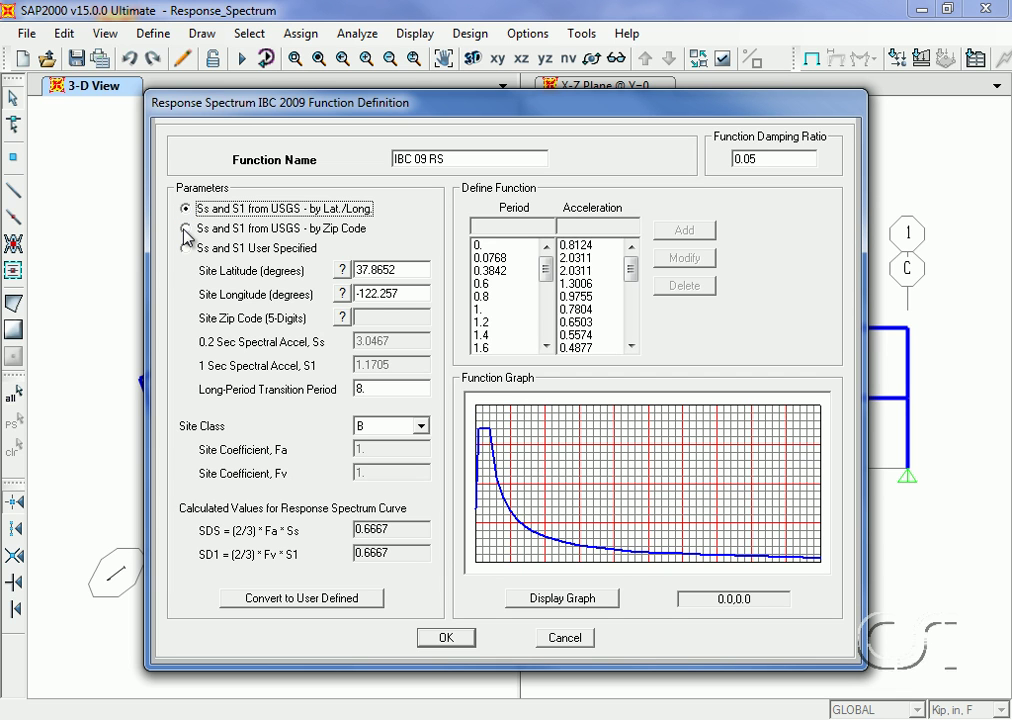
{"action": "left_click", "coordinate": [186, 229]}
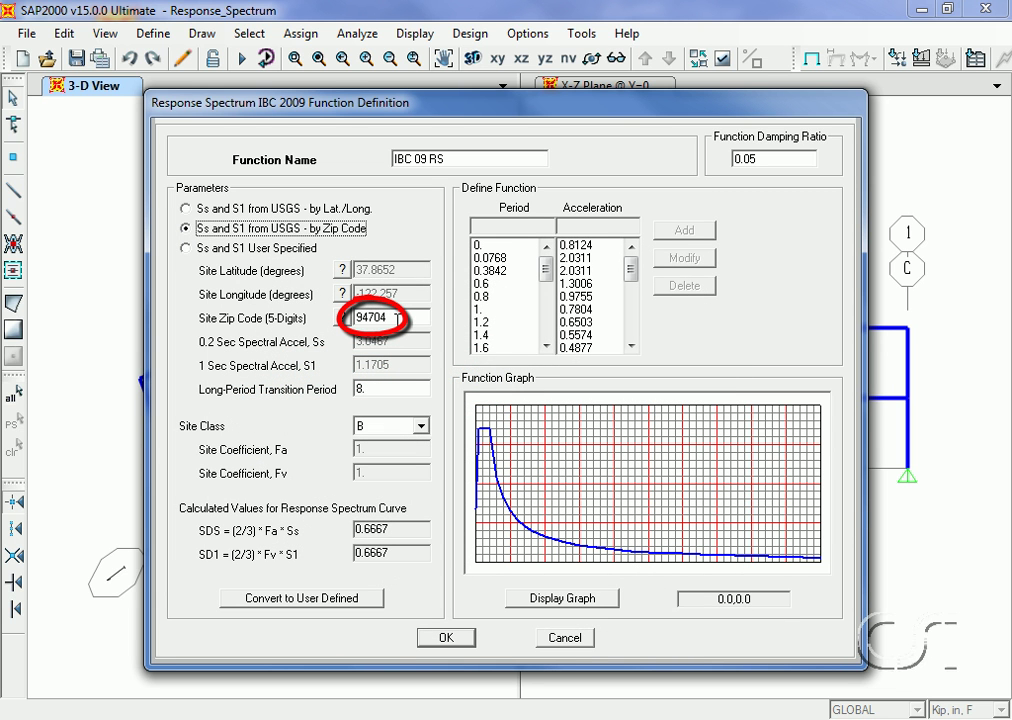
- Switch the IBC 09 RS spectrum to Site Class C and save it to the model
{"action": "left_click", "coordinate": [421, 427]}
{"action": "left_click", "coordinate": [400, 470]}
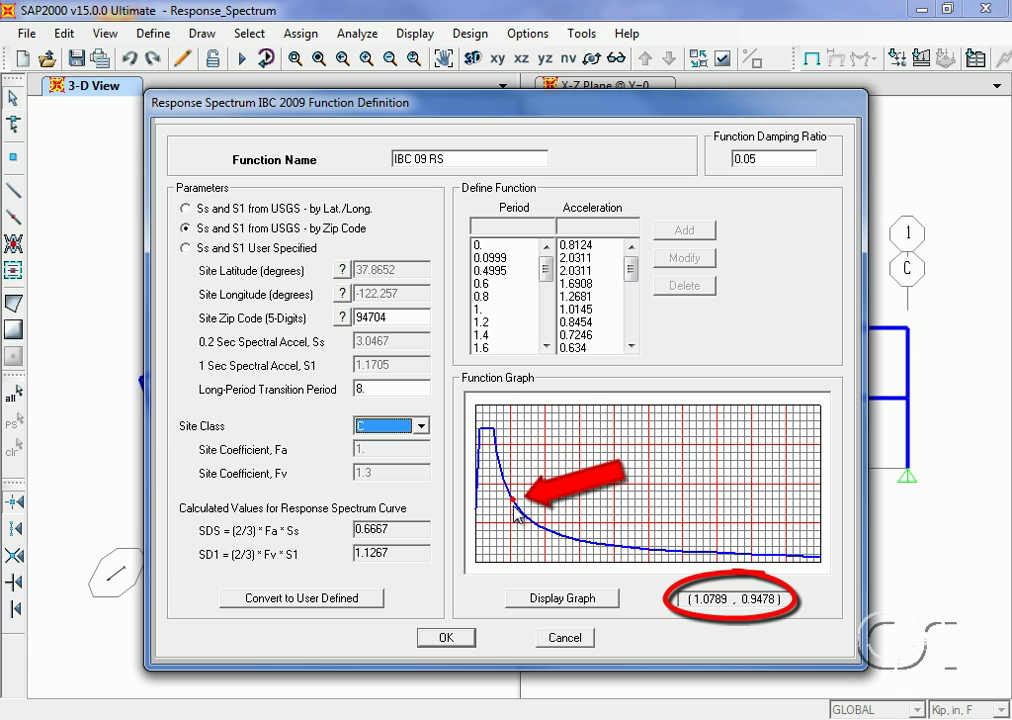
{"action": "left_click", "coordinate": [446, 638]}
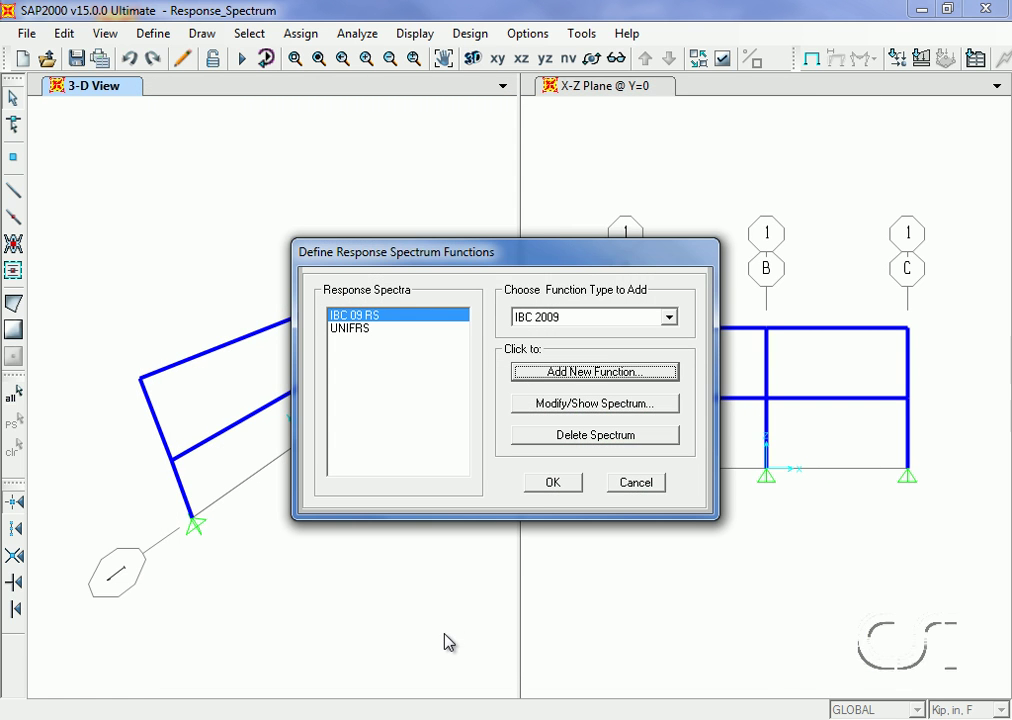
{"action": "left_click", "coordinate": [552, 483]}
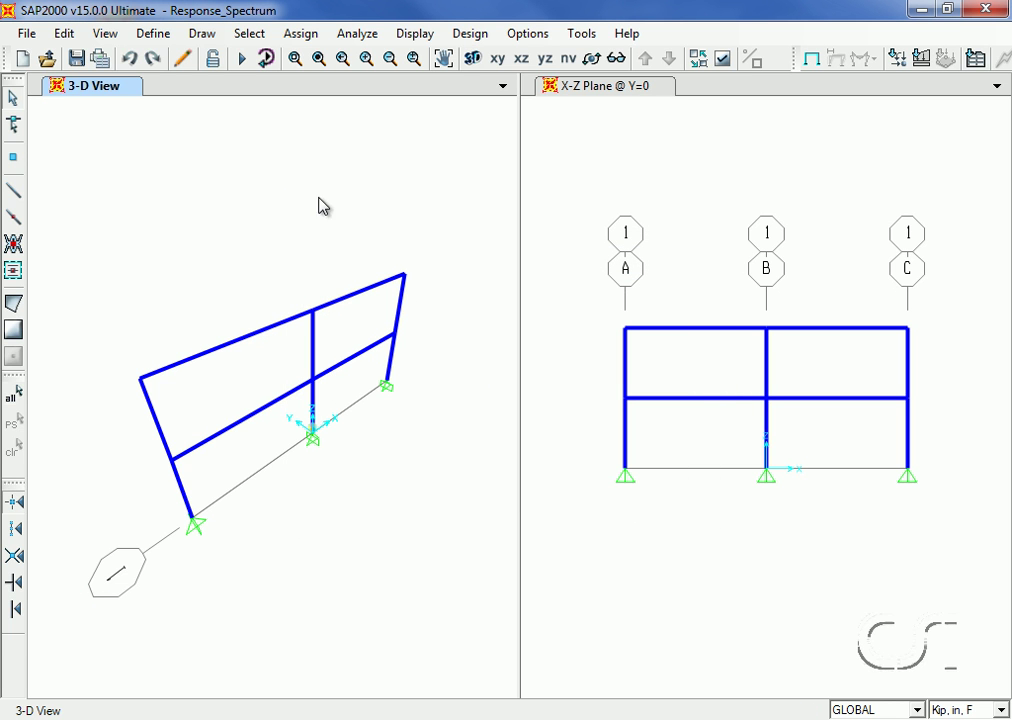
- Add a new load case named RS with type Response Spectrum
{"action": "left_click", "coordinate": [155, 34]}
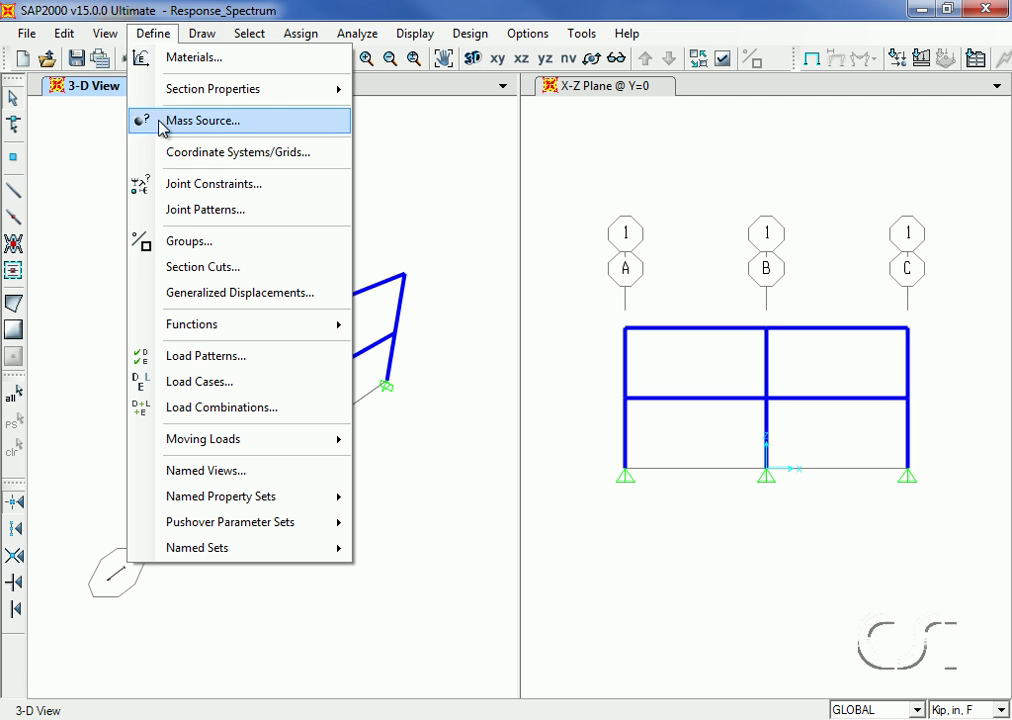
{"action": "left_click", "coordinate": [222, 382]}
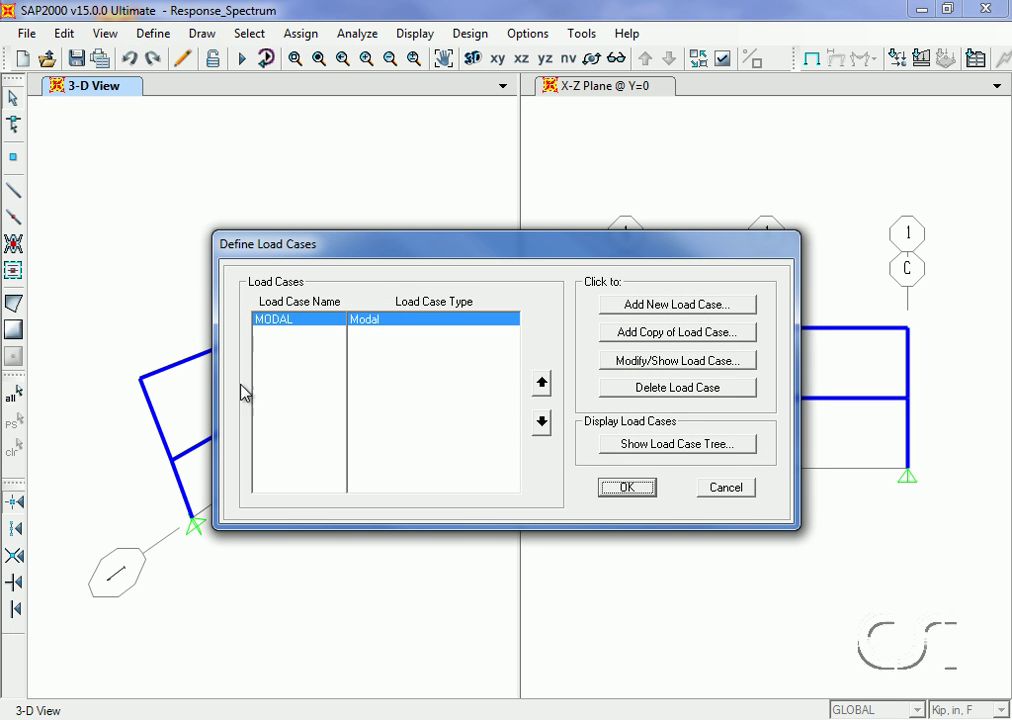
{"action": "left_click", "coordinate": [678, 305]}
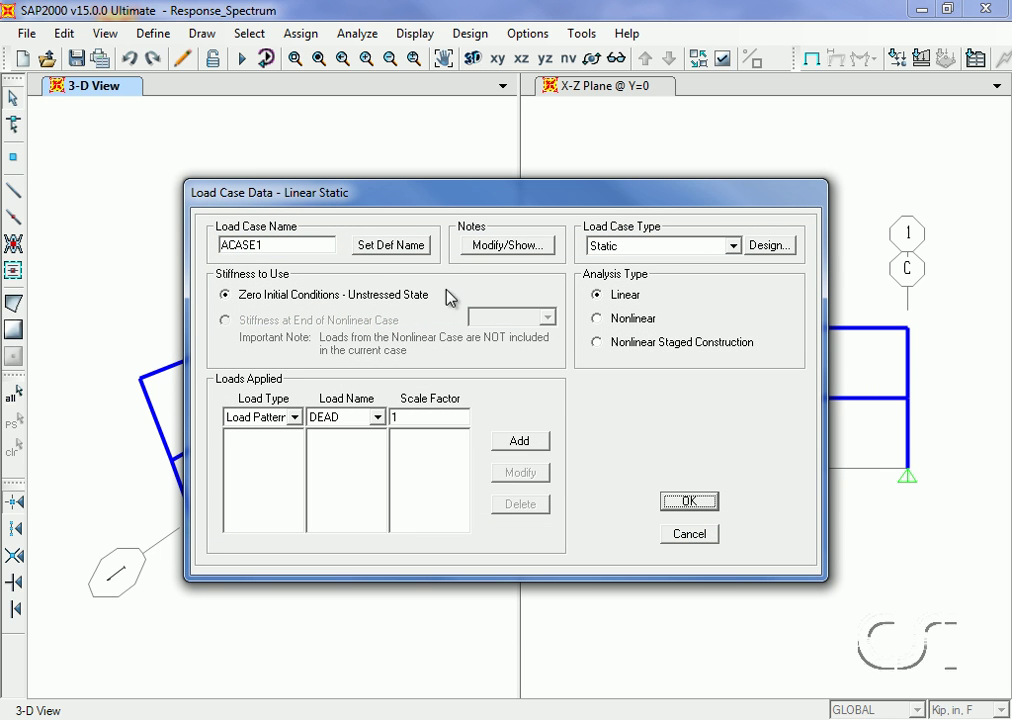
{"action": "double_click", "coordinate": [274, 244]}
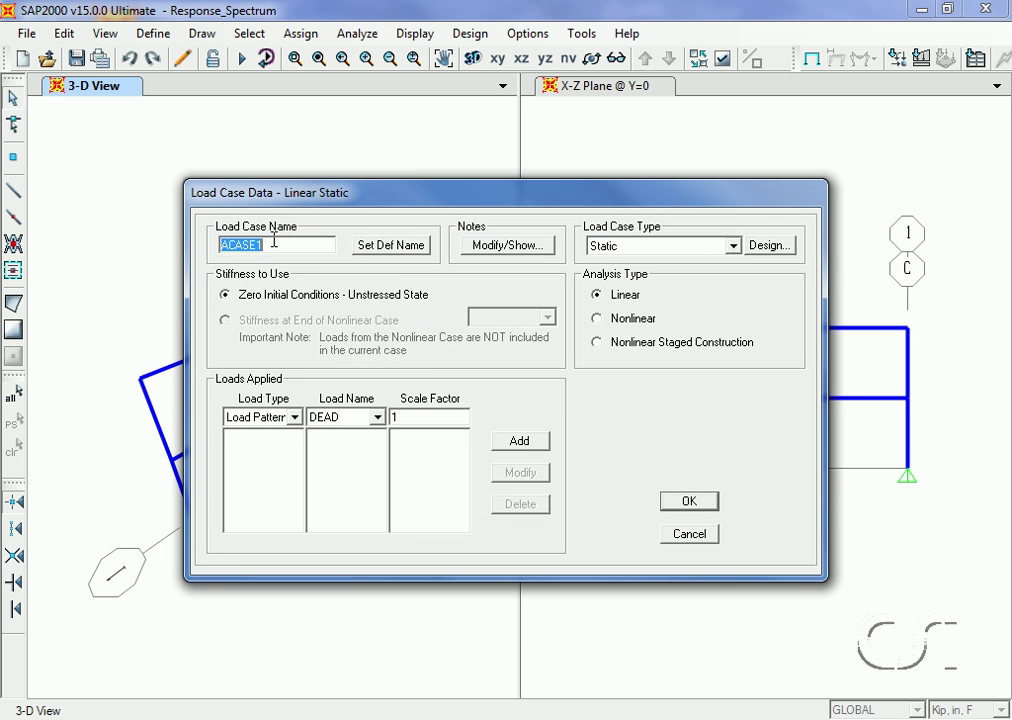
{"action": "type", "text": "RS"}
{"action": "left_click", "coordinate": [594, 247]}
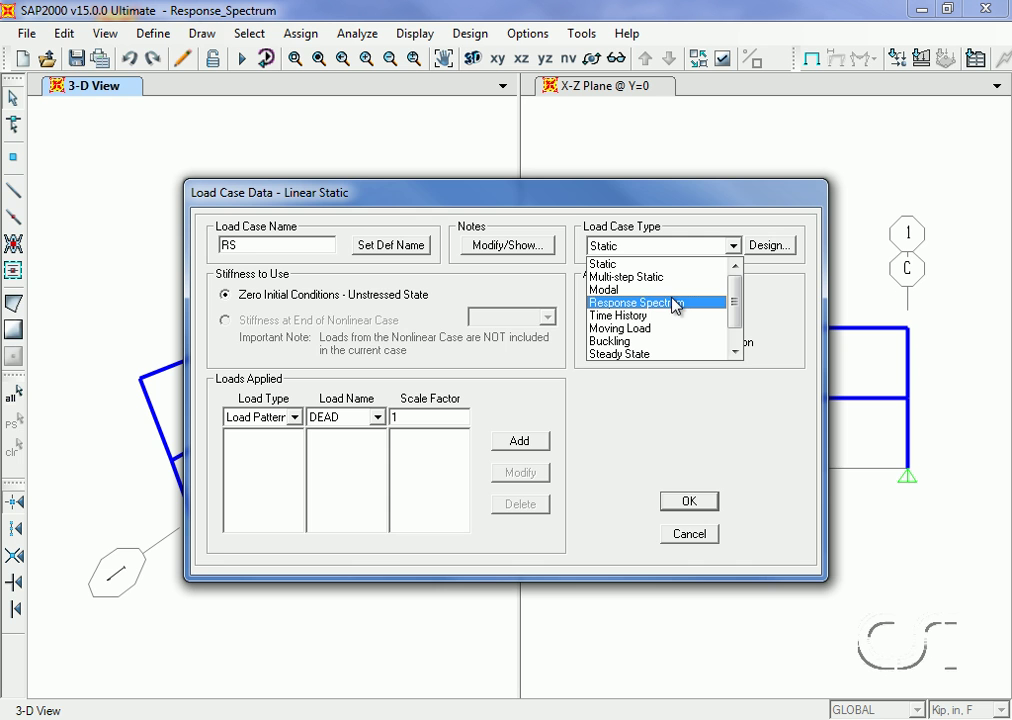
{"action": "left_click", "coordinate": [629, 303]}
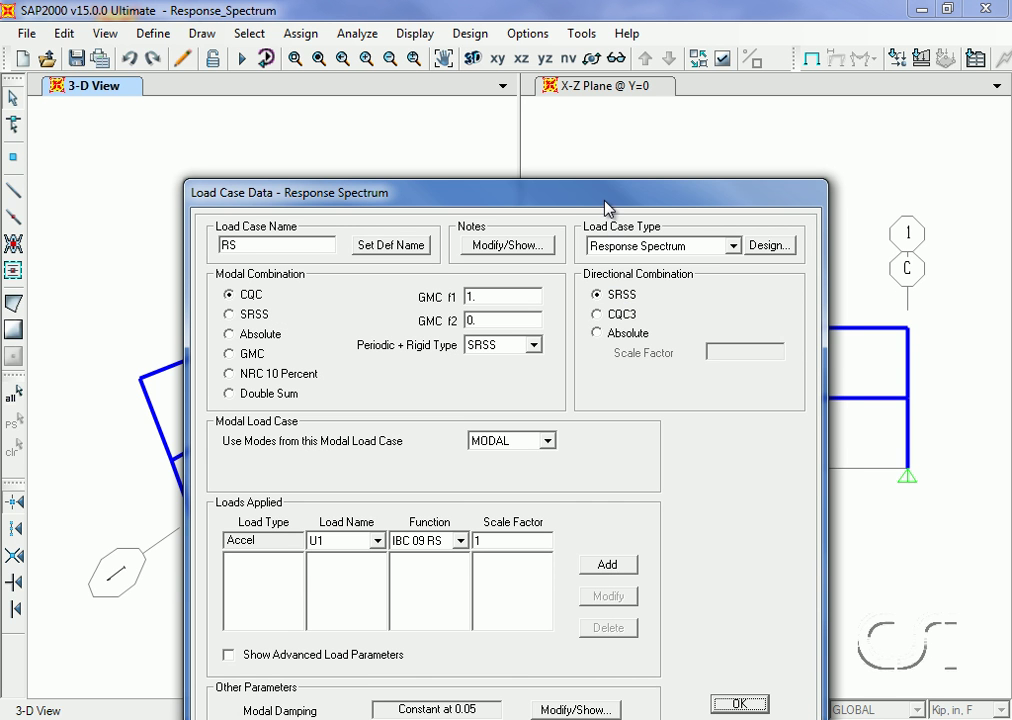
{"action": "left_click_drag", "start_coordinate": [604, 200], "coordinate": [597, 103]}
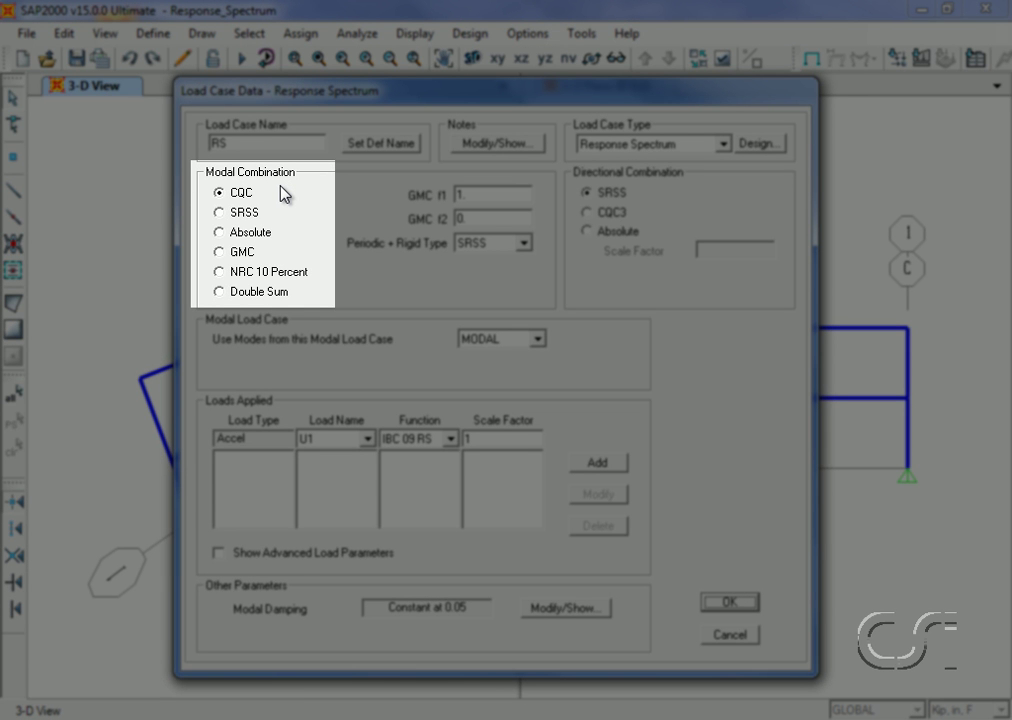
{"action": "left_click", "coordinate": [219, 212]}
{"action": "left_click", "coordinate": [219, 232]}
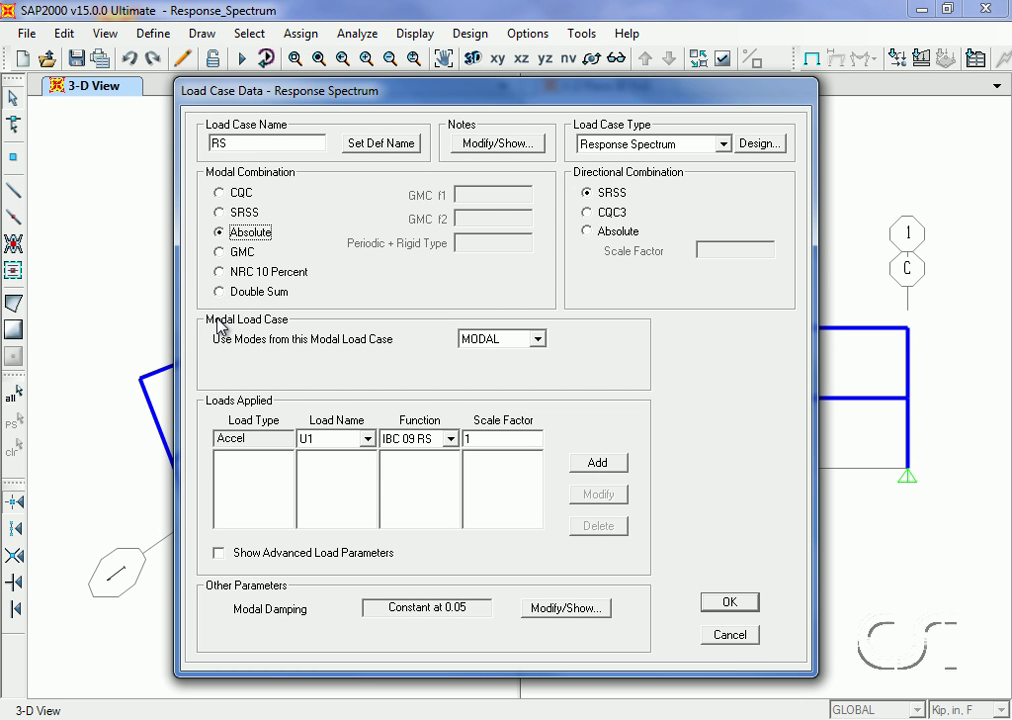
{"action": "left_click", "coordinate": [220, 193]}
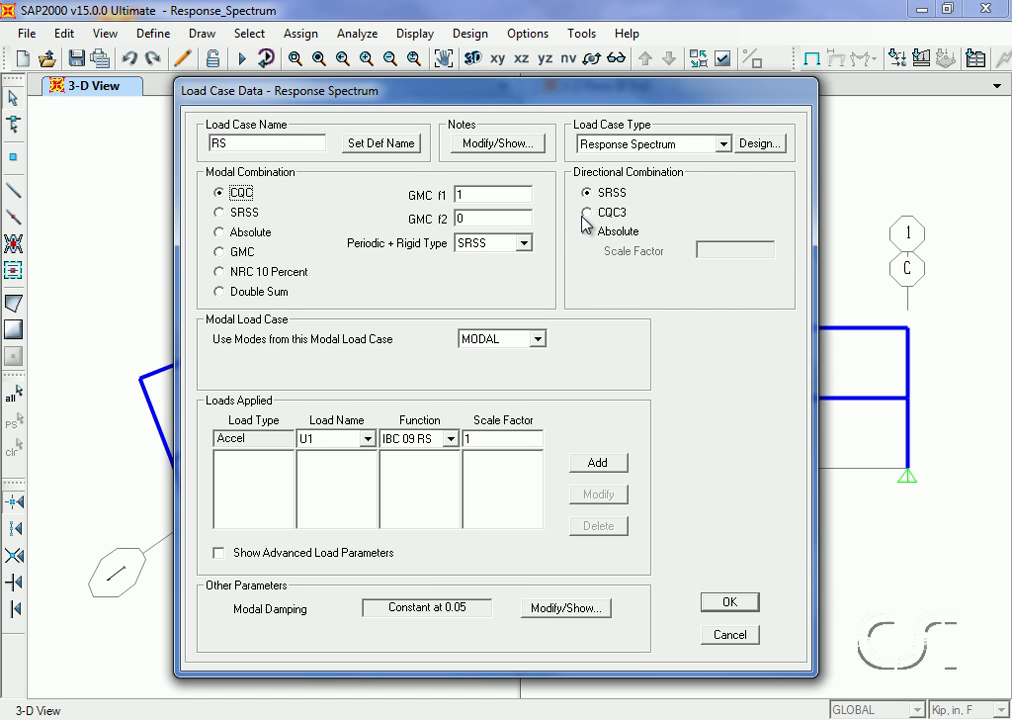
{"action": "left_click", "coordinate": [587, 213]}
{"action": "left_click", "coordinate": [587, 231]}
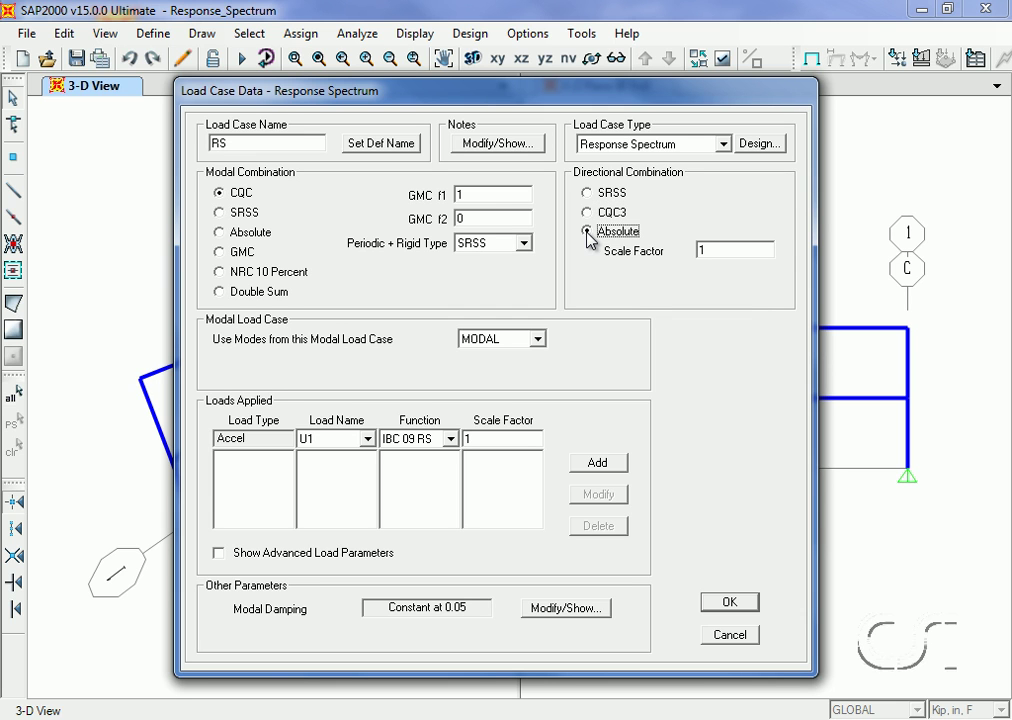
{"action": "left_click", "coordinate": [589, 194]}
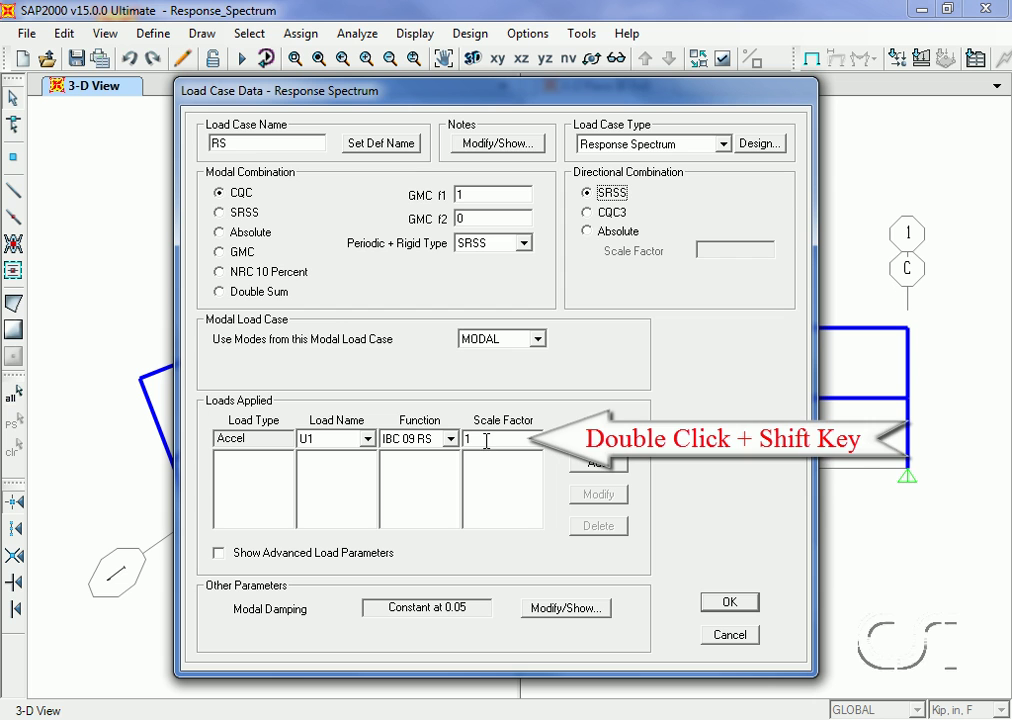
- Compute 32.2*12 in the calculator to set the U1 scale factor to 386.4
{"action": "double_click", "coordinate": [486, 443], "text": "shift"}
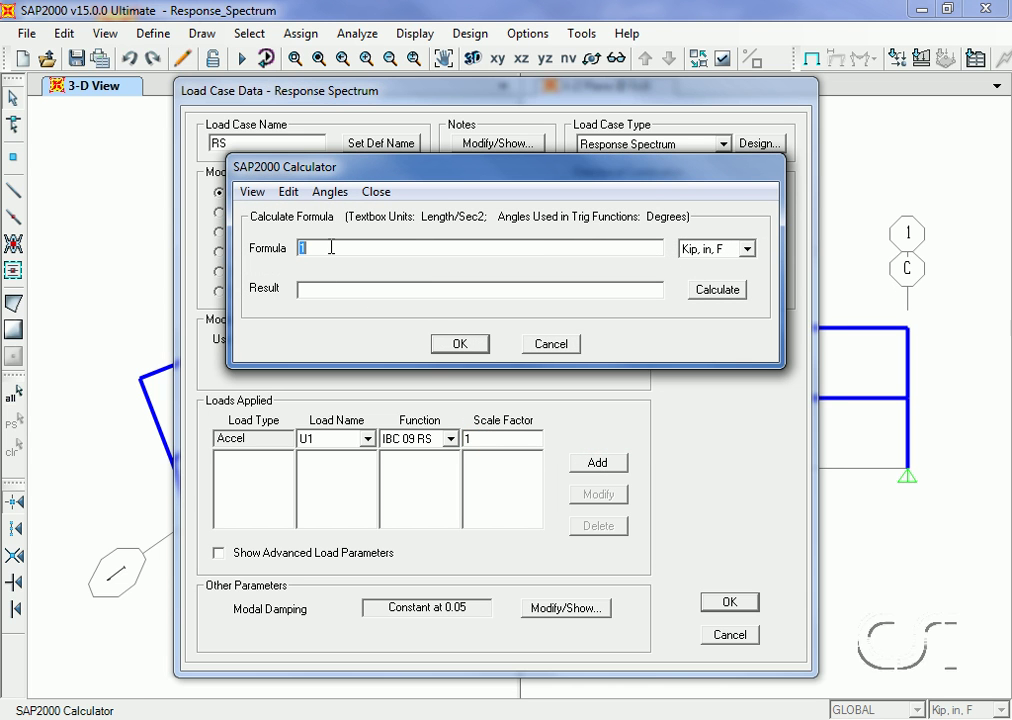
{"action": "type", "text": ".2*12"}
{"action": "left_click", "coordinate": [707, 292]}
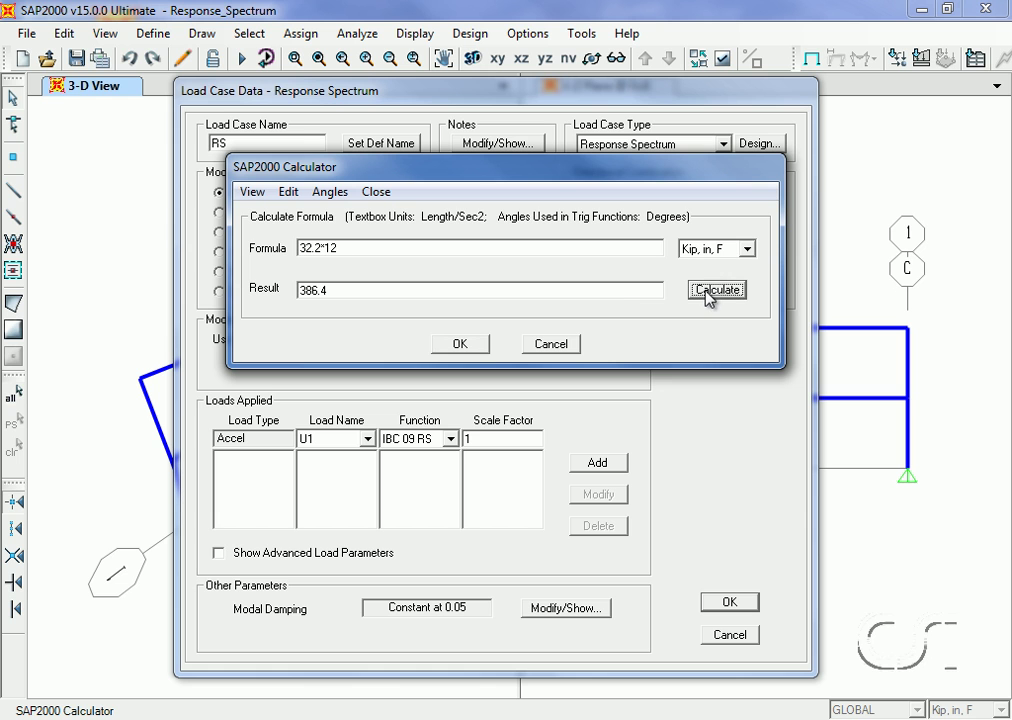
{"action": "left_click", "coordinate": [459, 343]}
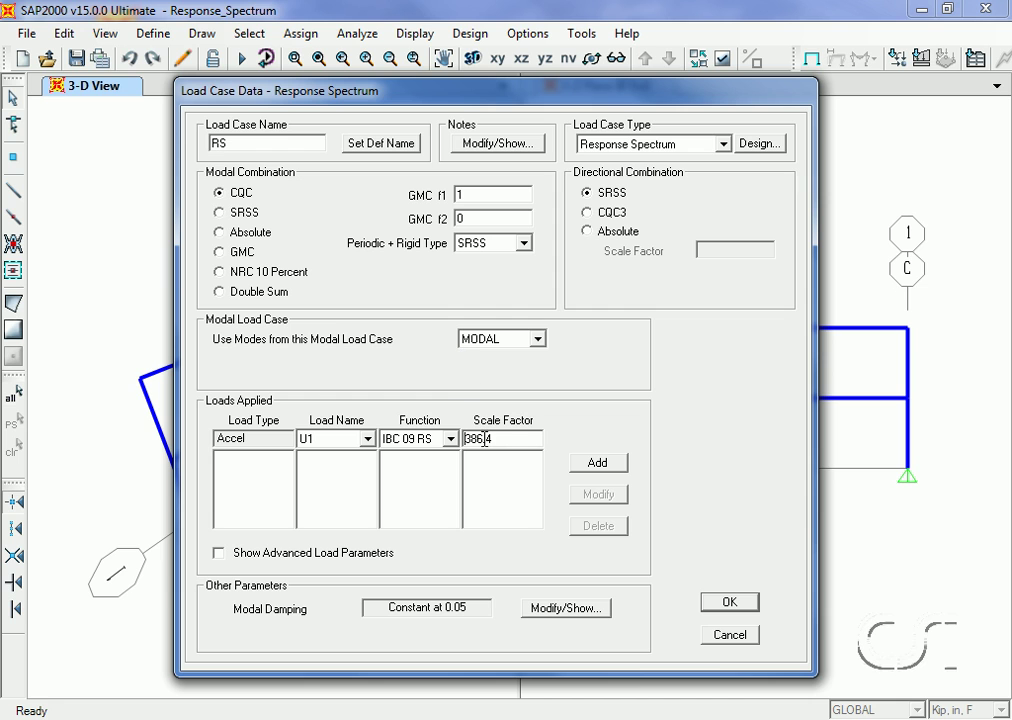
- Add U1 acceleration with IBC 09 RS at 386.4, keep 0.05 constant damping, and save RS
{"action": "left_click", "coordinate": [597, 463]}
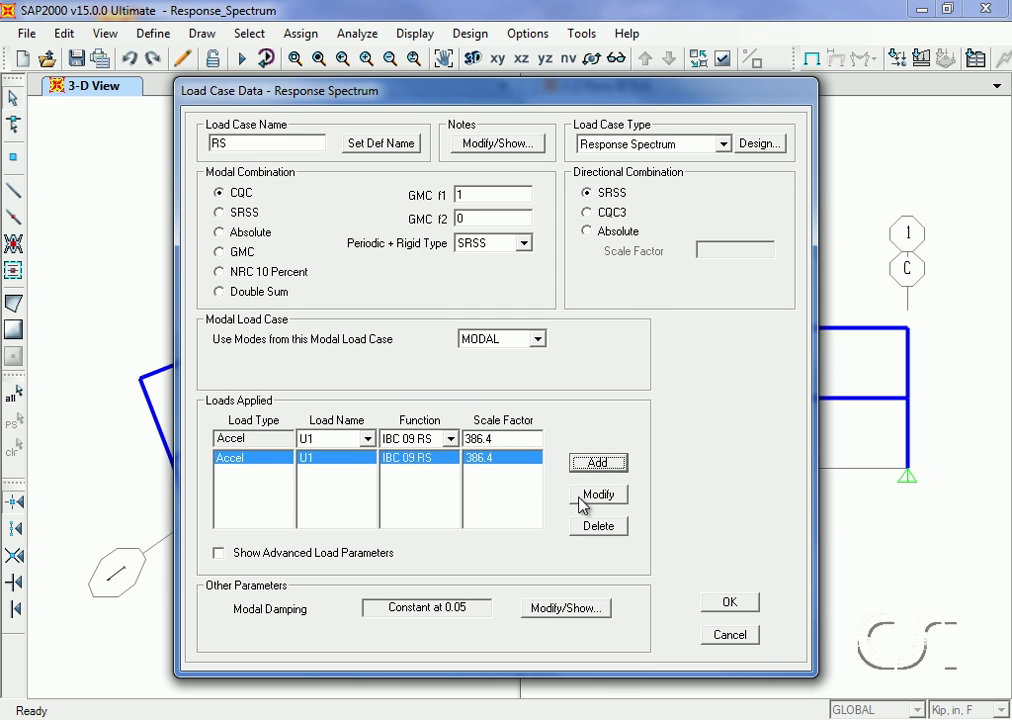
{"action": "left_click", "coordinate": [566, 608]}
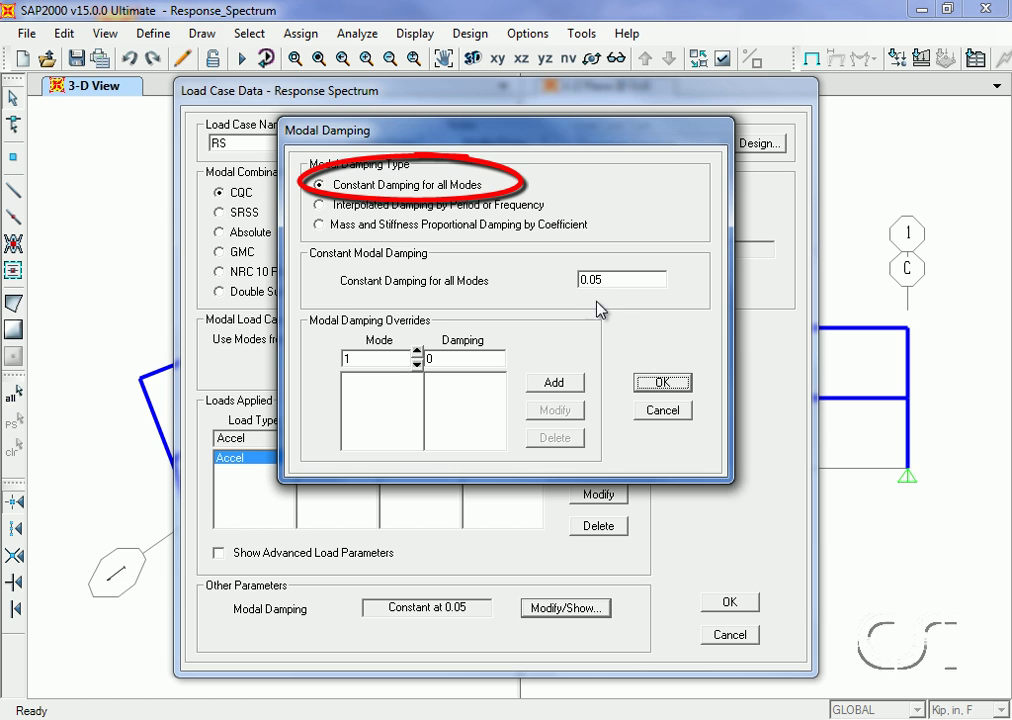
{"action": "left_click", "coordinate": [661, 383]}
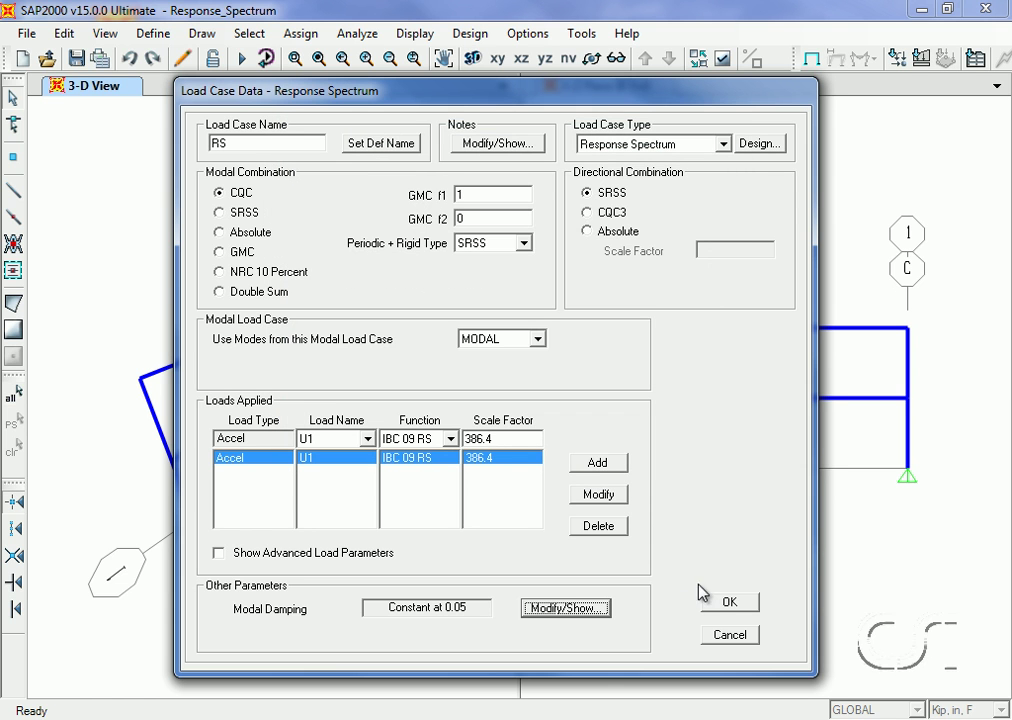
{"action": "left_click", "coordinate": [729, 603]}
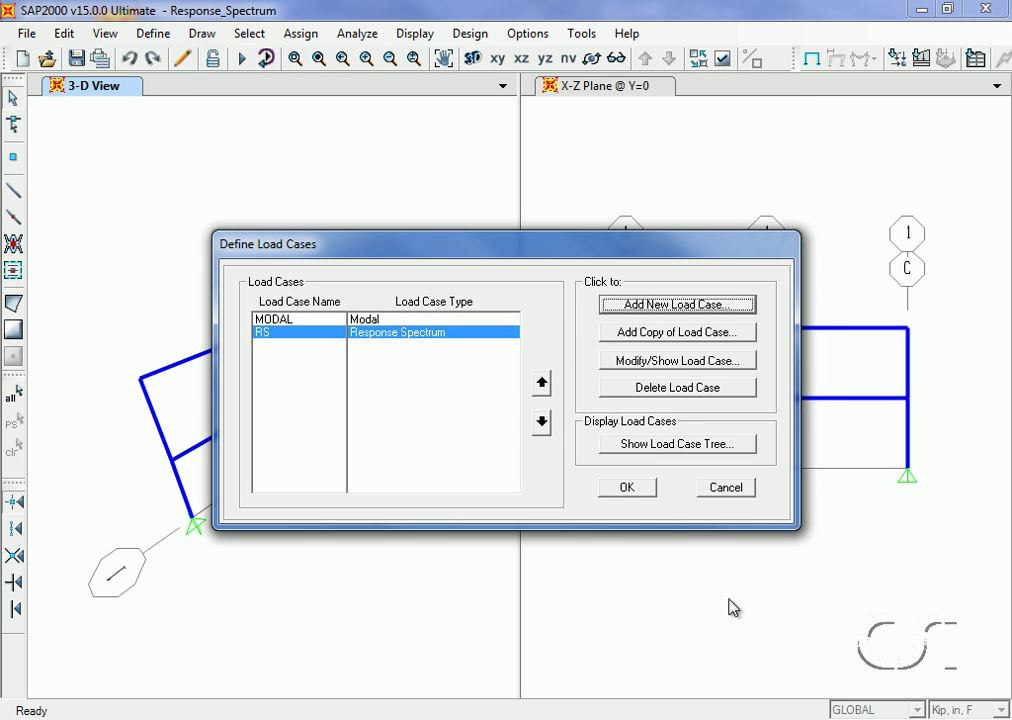
{"action": "left_click", "coordinate": [628, 489]}
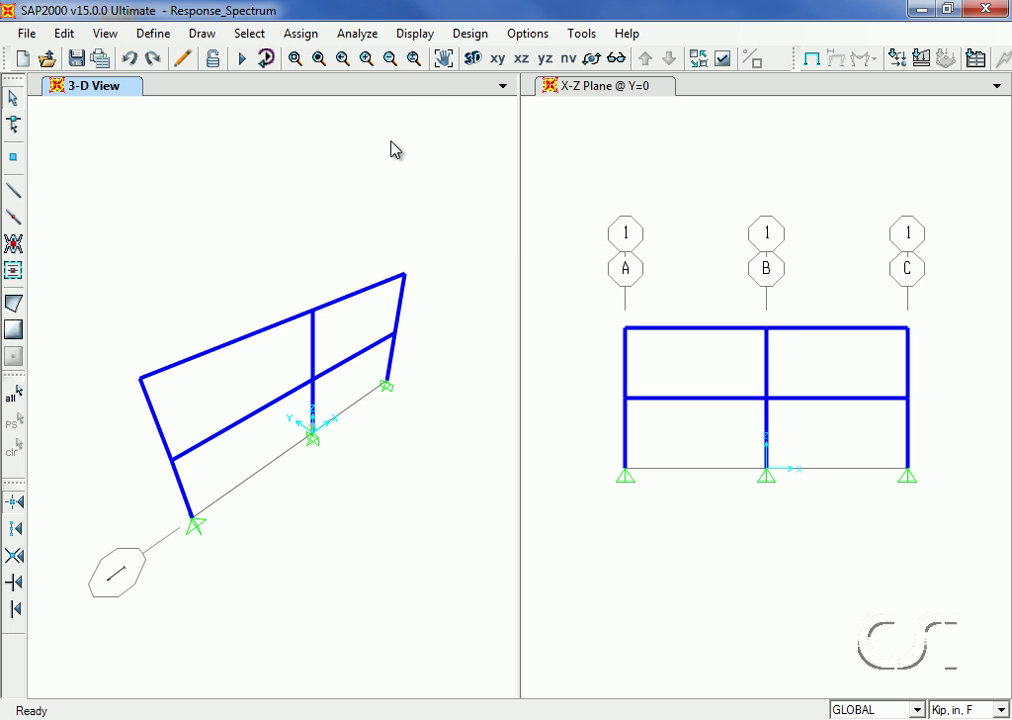
- Set the analysis options to Plane Frame (XZ), leaving only UX, UZ and RY
{"action": "left_click", "coordinate": [358, 34]}
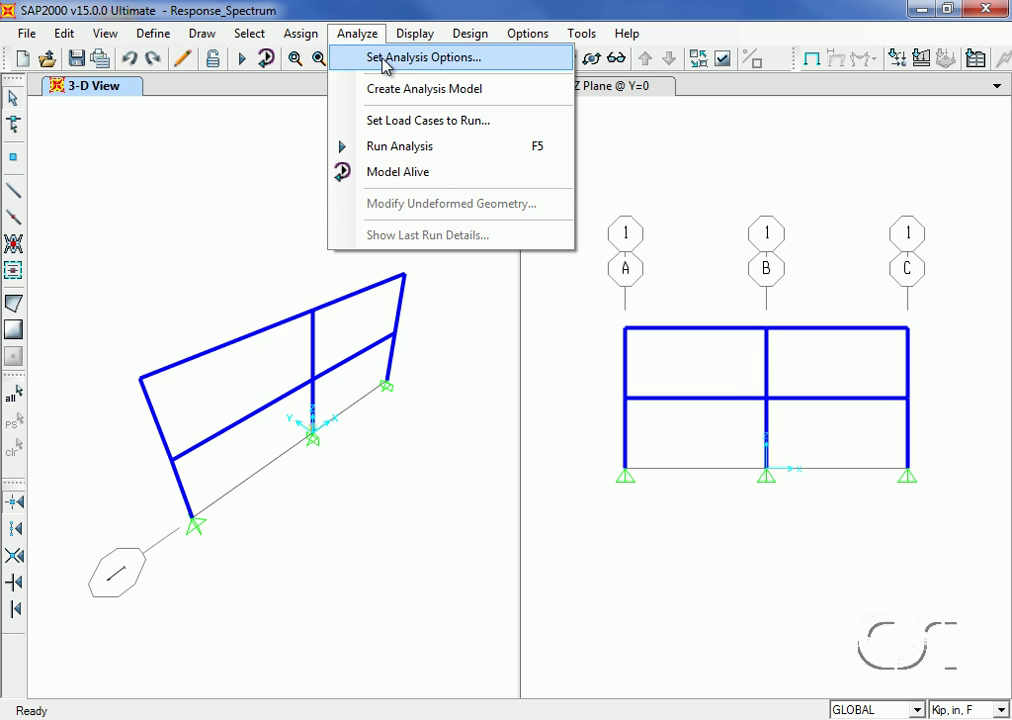
{"action": "left_click", "coordinate": [435, 62]}
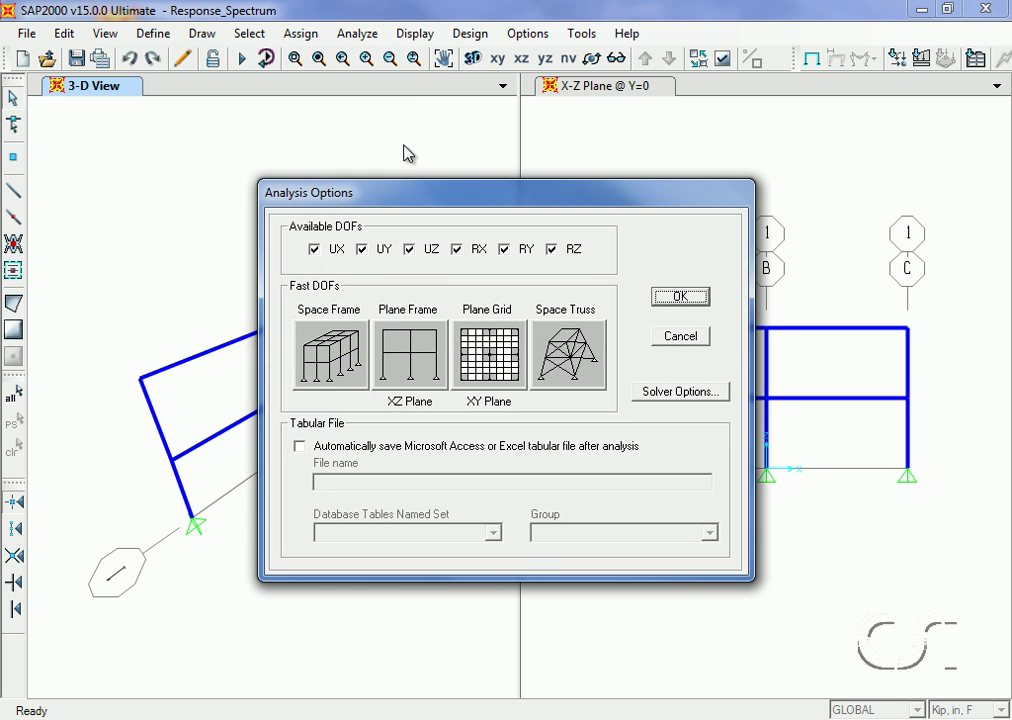
{"action": "left_click", "coordinate": [407, 355]}
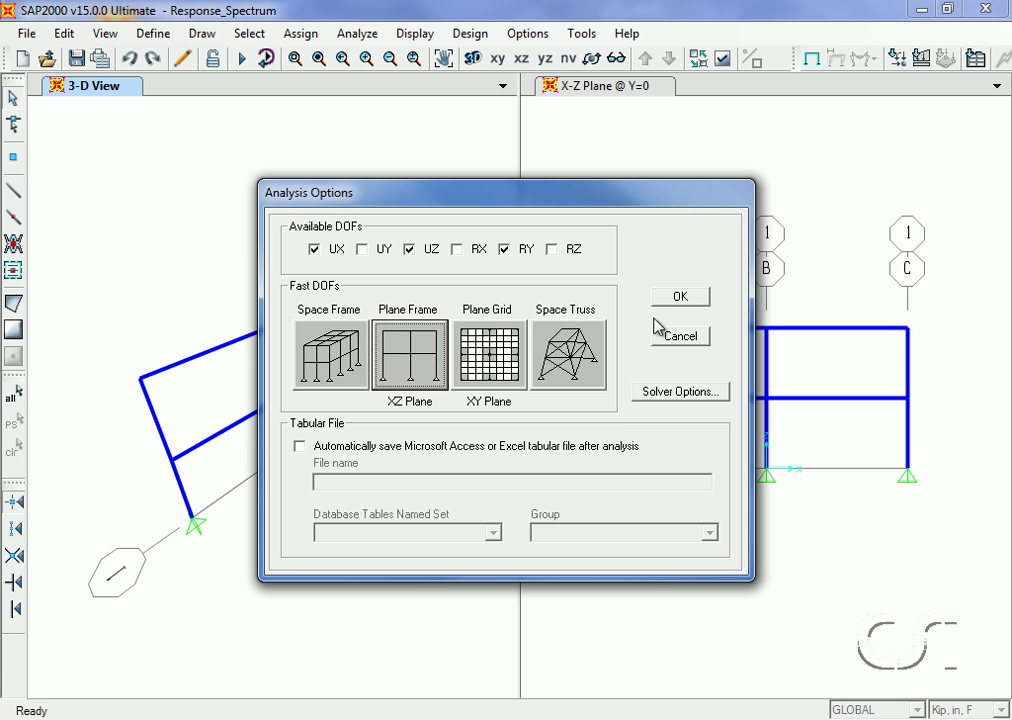
{"action": "left_click", "coordinate": [690, 297]}
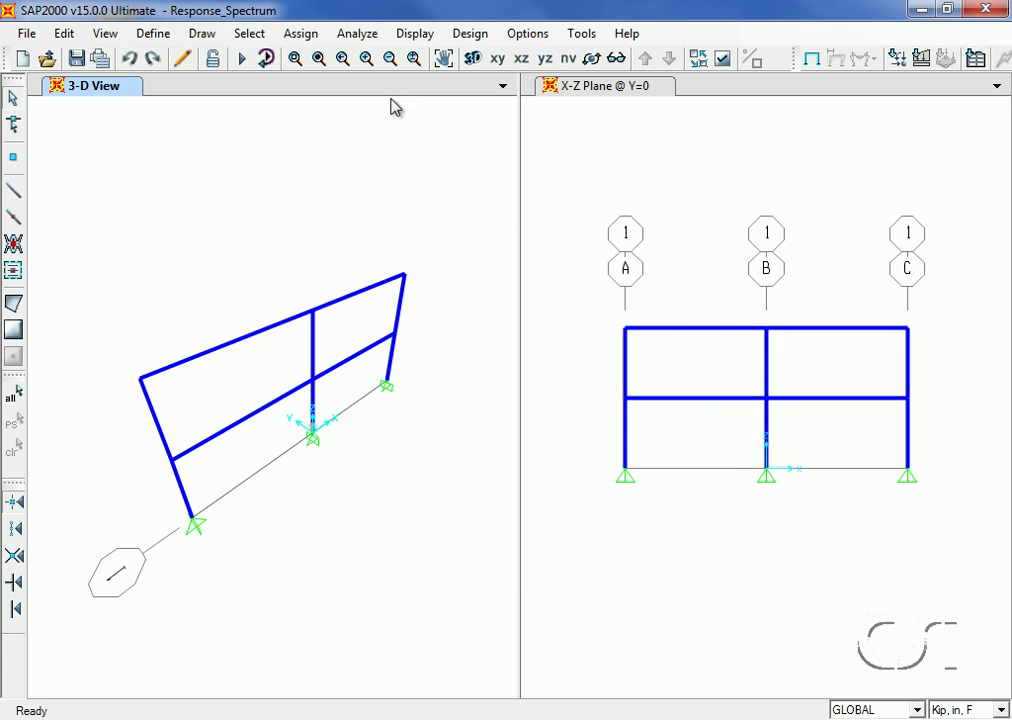
{"action": "left_click", "coordinate": [362, 36]}
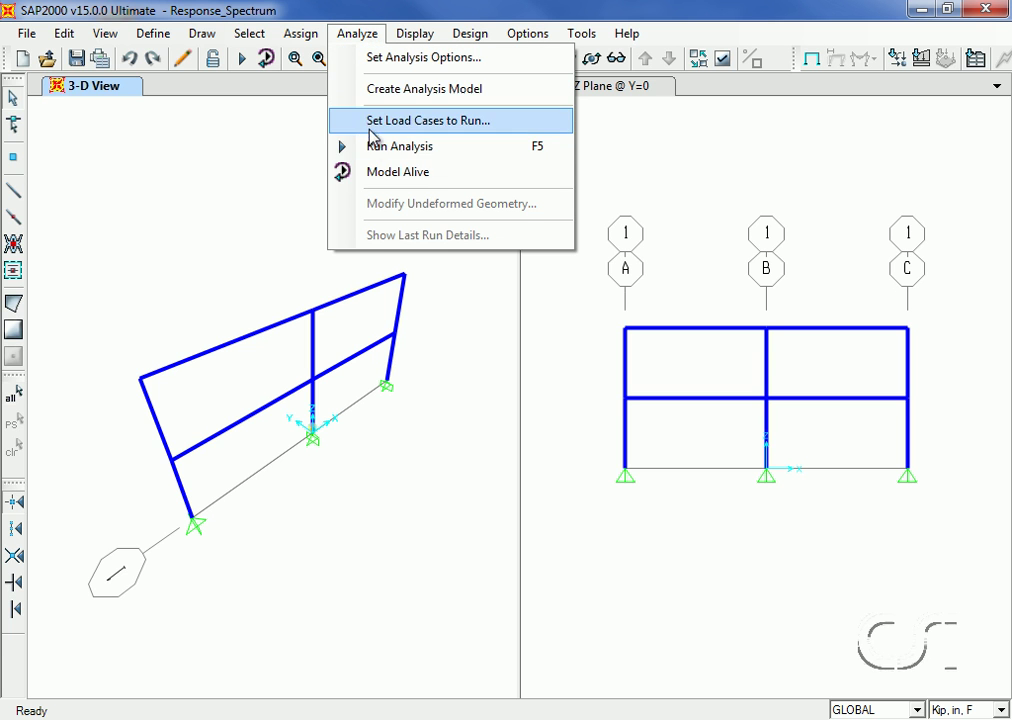
- Run the MODAL and RS cases and activate the X-Z view showing the Mode 1 shape
{"action": "left_click", "coordinate": [444, 148]}
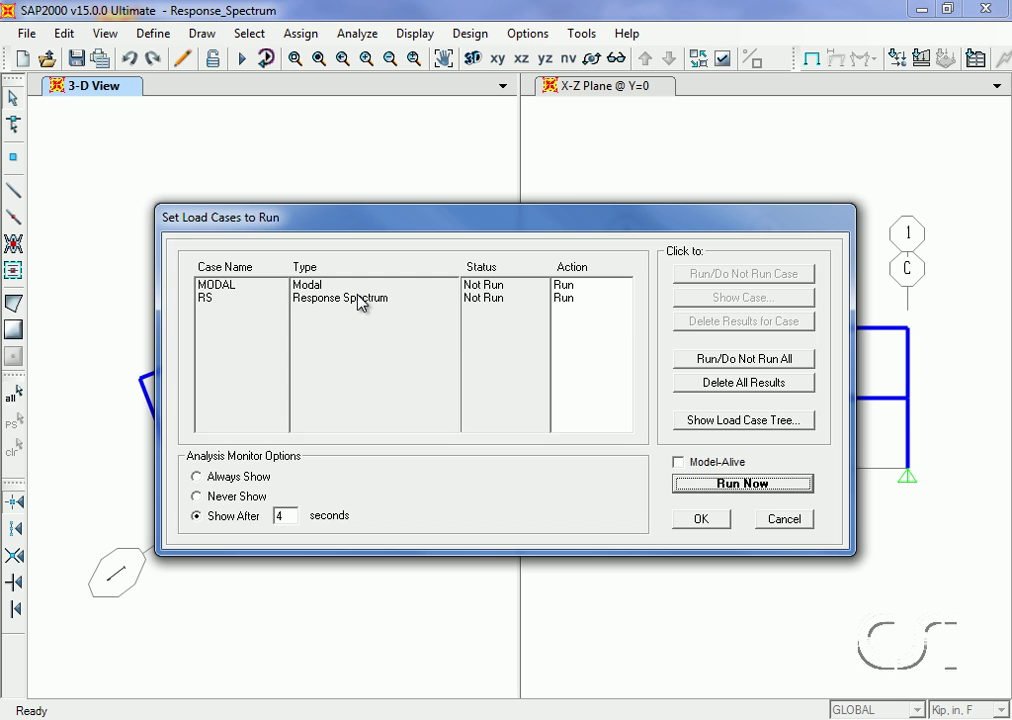
{"action": "left_click", "coordinate": [723, 489]}
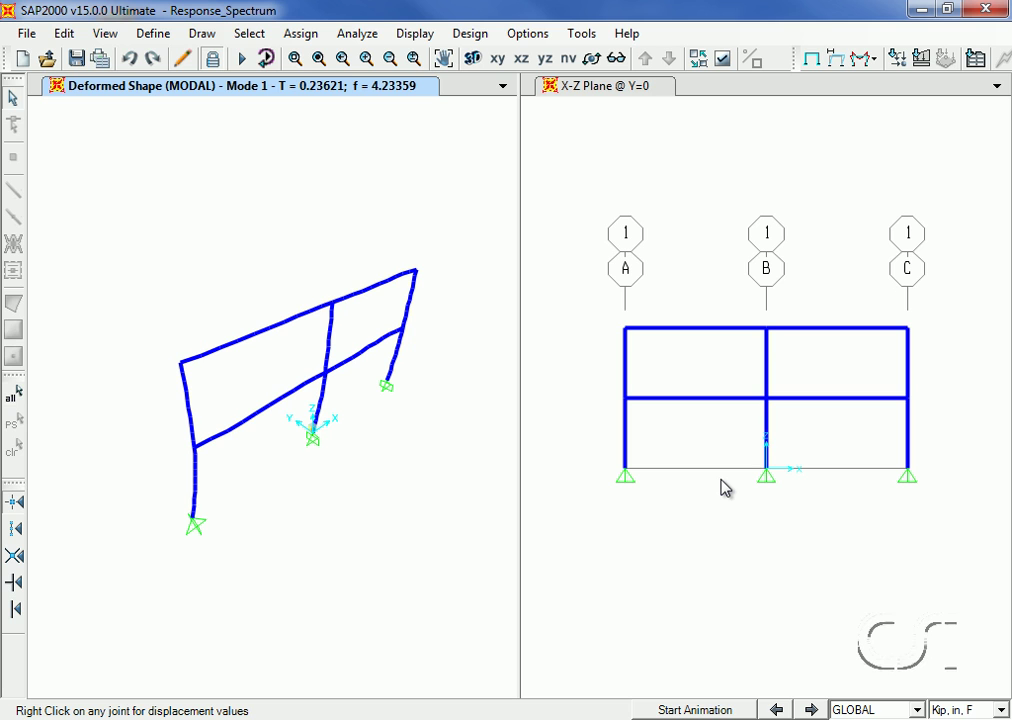
{"action": "left_click", "coordinate": [668, 218]}
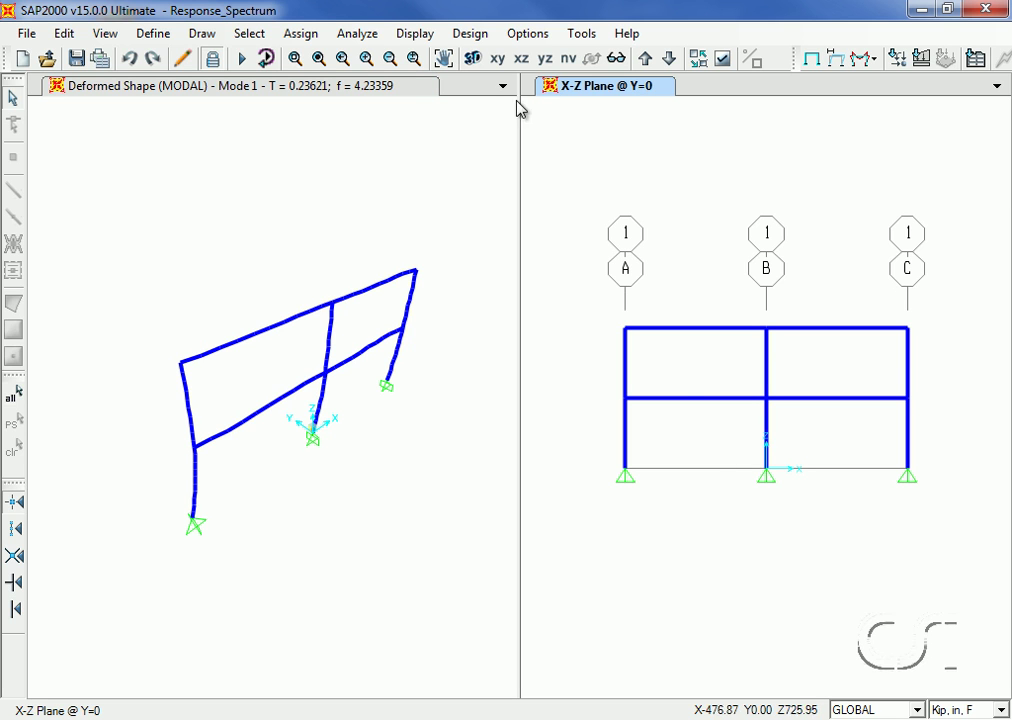
- Display the RS joint reactions as arrows on the X-Z frame view
{"action": "left_click", "coordinate": [428, 38]}
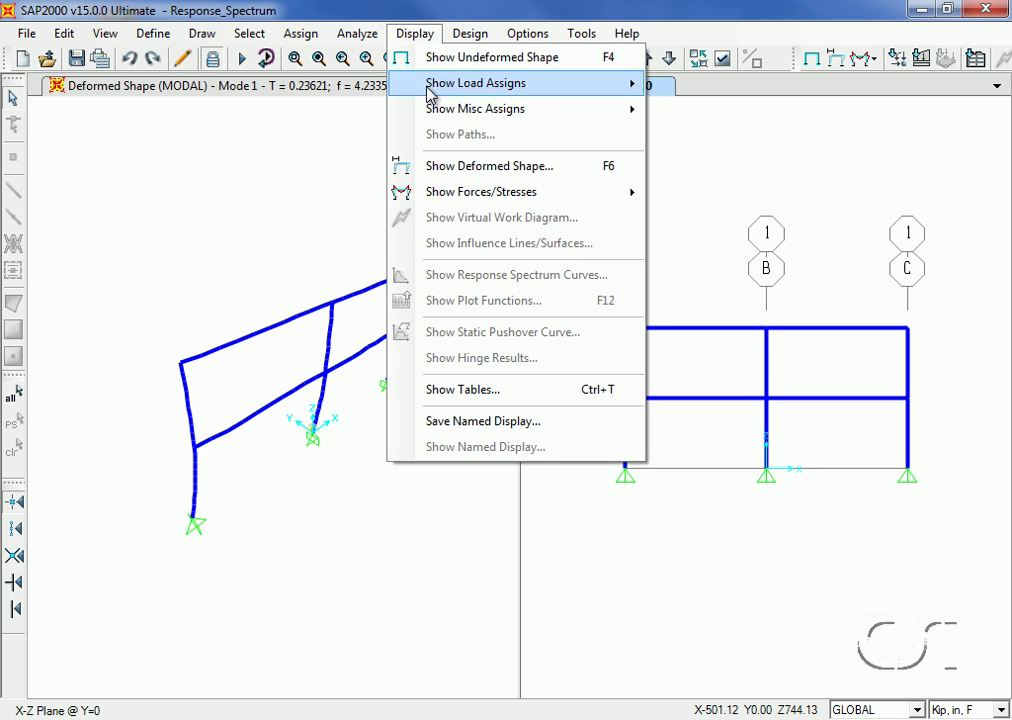
{"action": "mouse_move", "coordinate": [450, 194]}
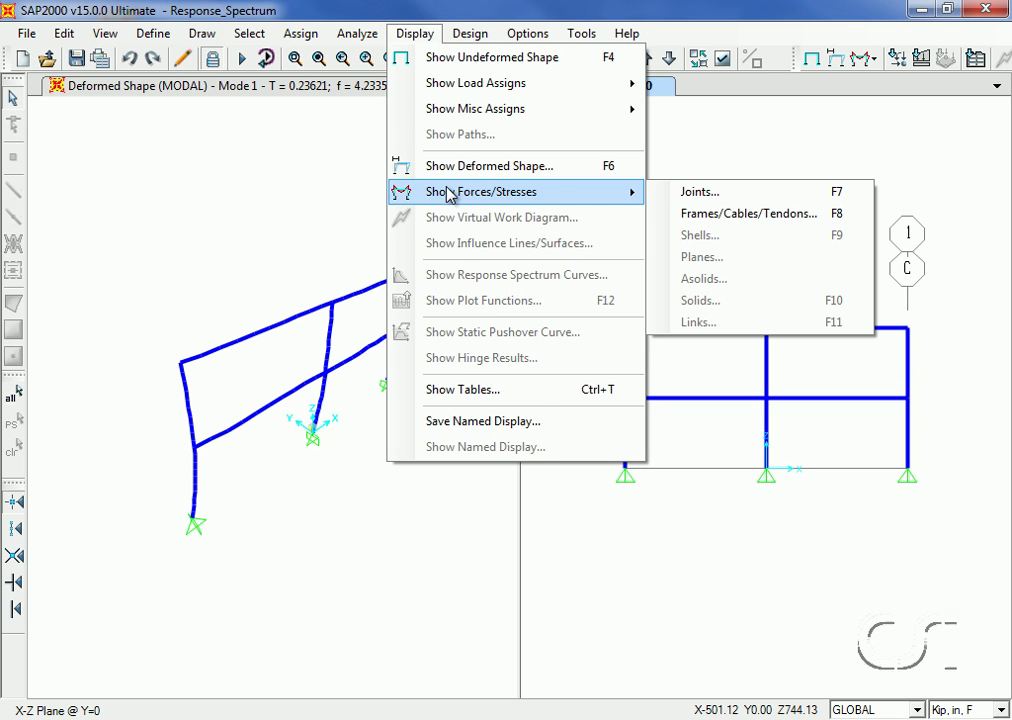
{"action": "left_click", "coordinate": [700, 193]}
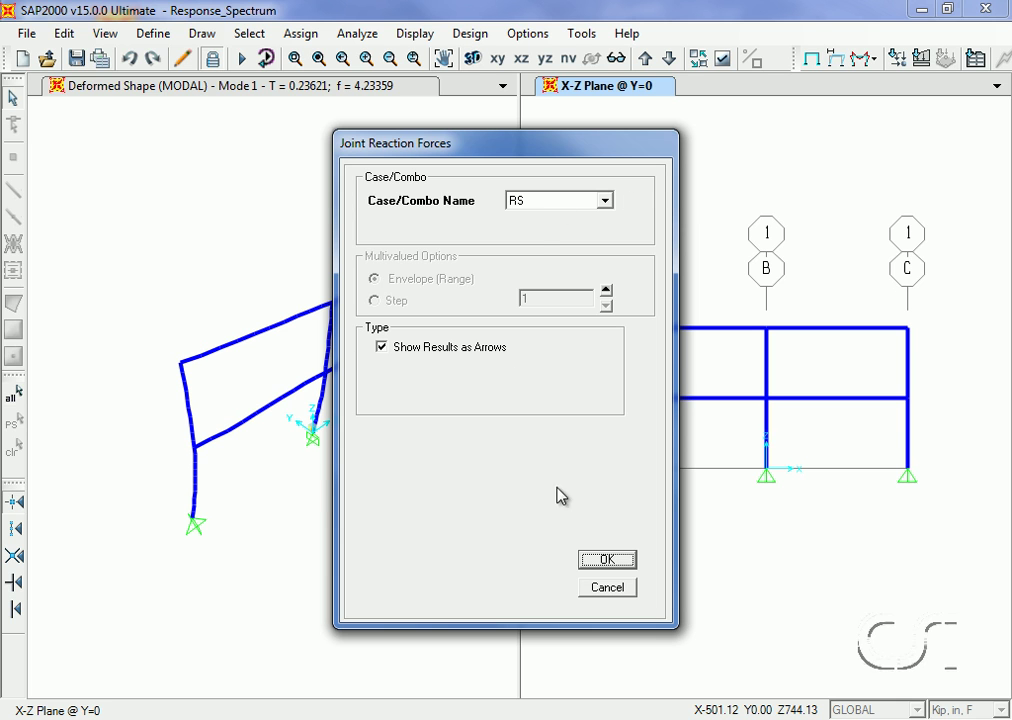
{"action": "left_click", "coordinate": [610, 560]}
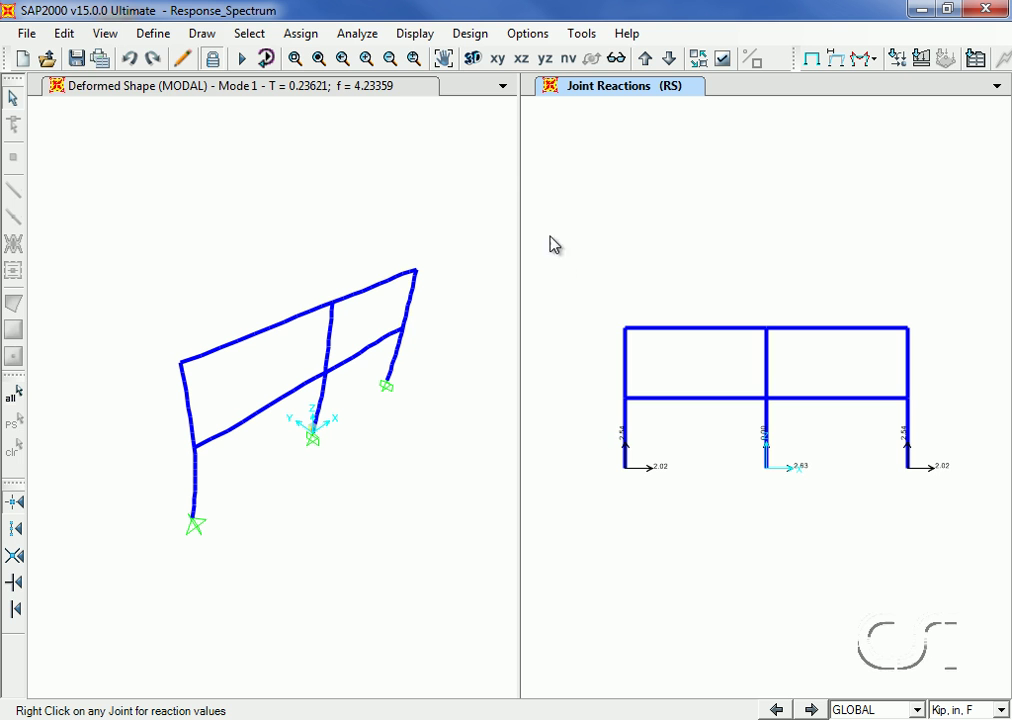
{"action": "left_click", "coordinate": [417, 36]}
- Replace the reaction arrows with the RS case deformed shape in the X-Z view
{"action": "left_click", "coordinate": [451, 172]}
{"action": "left_click", "coordinate": [548, 150]}
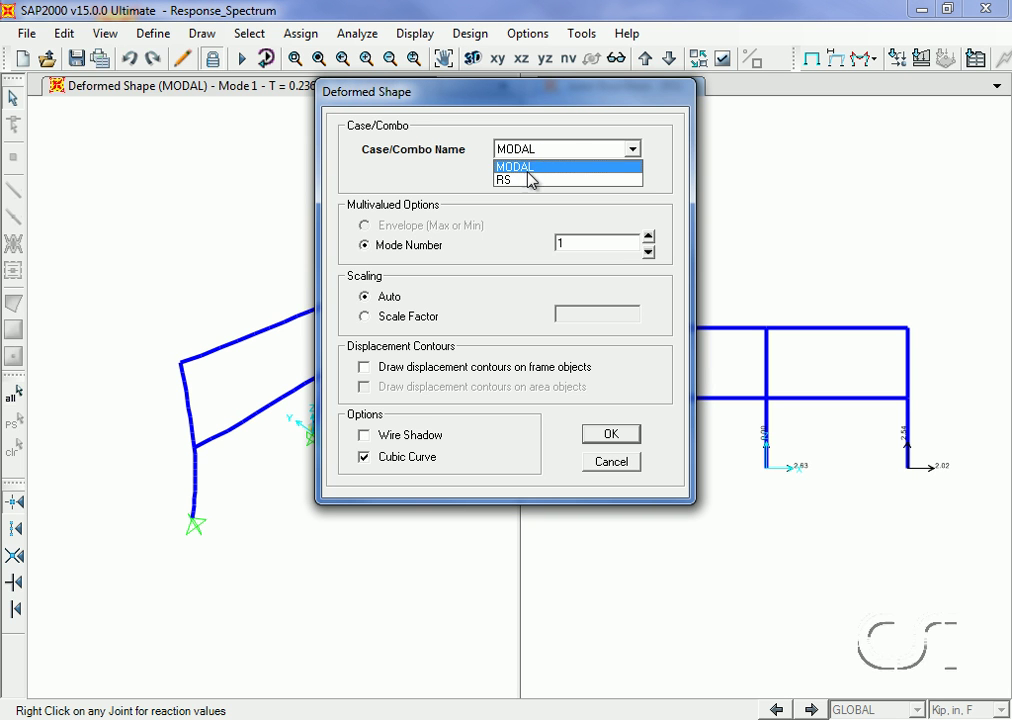
{"action": "left_click", "coordinate": [526, 182]}
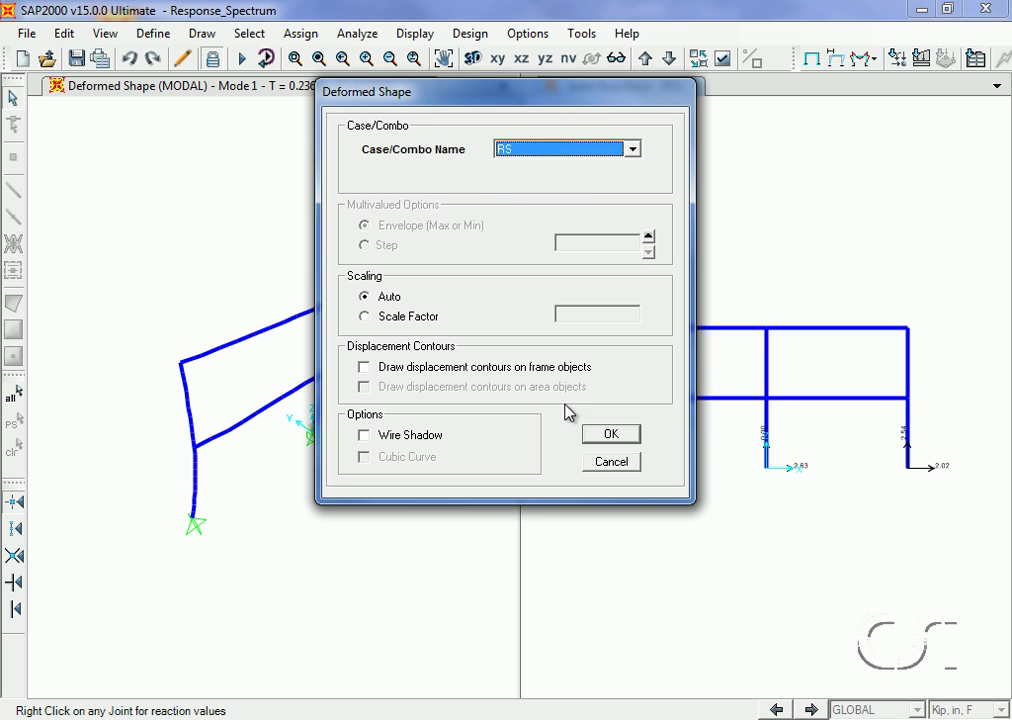
{"action": "left_click", "coordinate": [615, 437]}
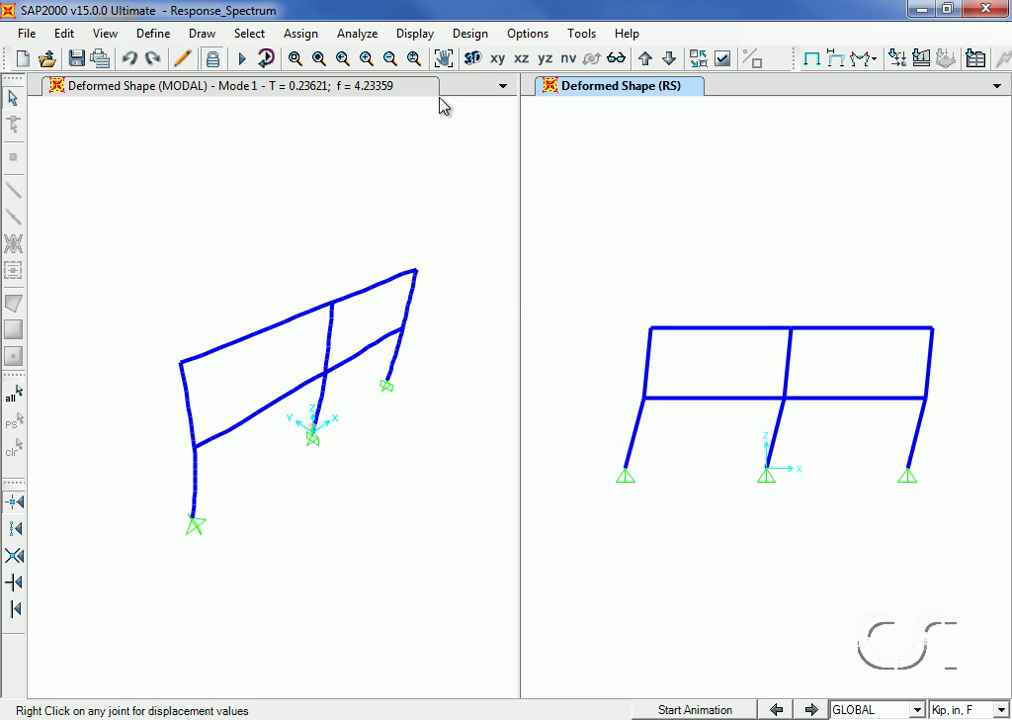
{"action": "left_click", "coordinate": [416, 36]}
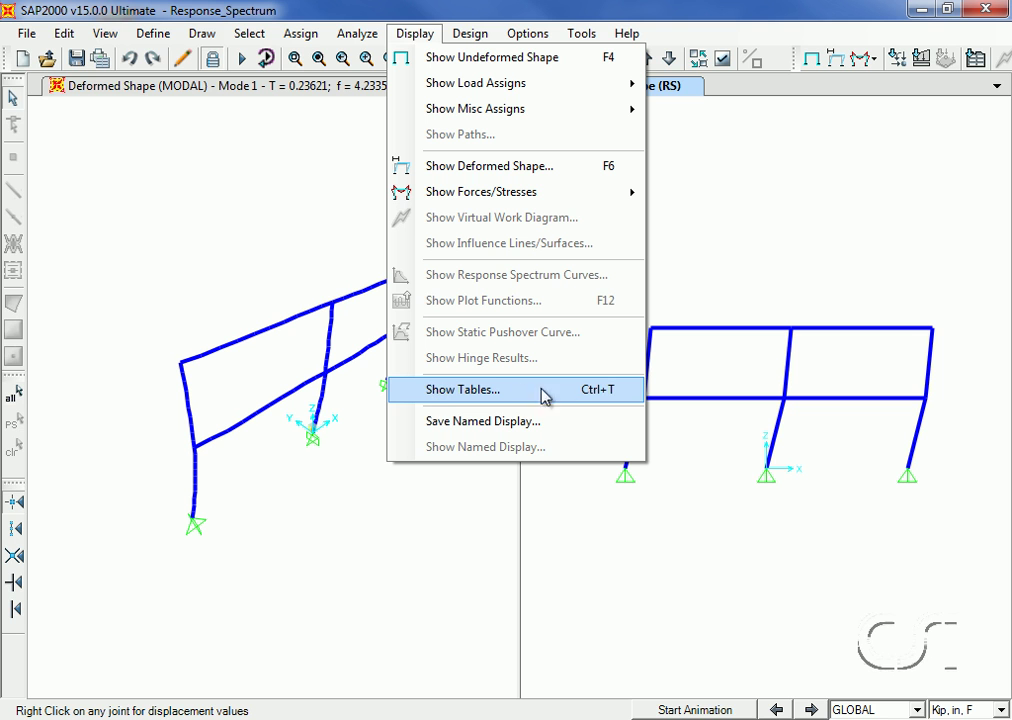
- Show the Joint Output displacements table filtered to the RS load case only
{"action": "left_click", "coordinate": [470, 389]}
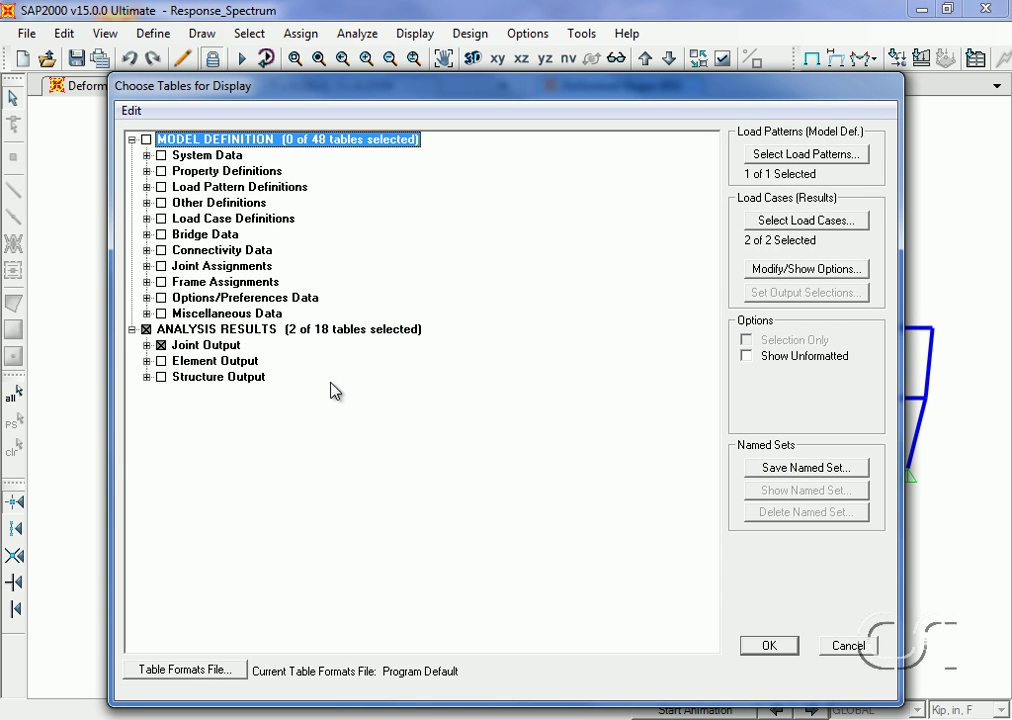
{"action": "left_click", "coordinate": [147, 345]}
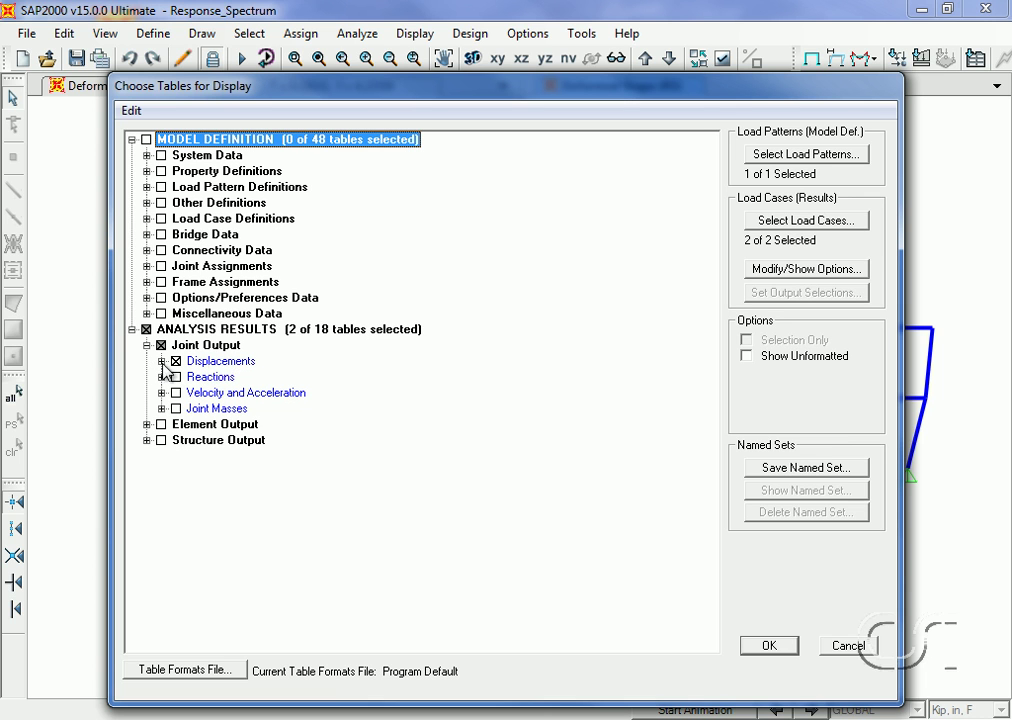
{"action": "left_click", "coordinate": [792, 222]}
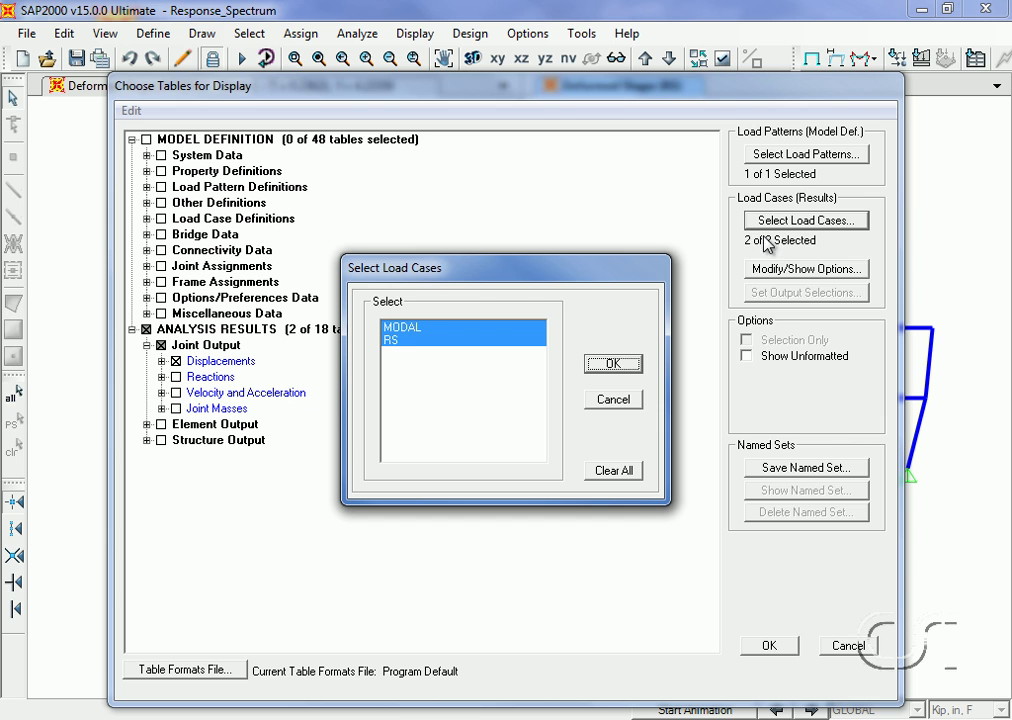
{"action": "left_click", "coordinate": [398, 341]}
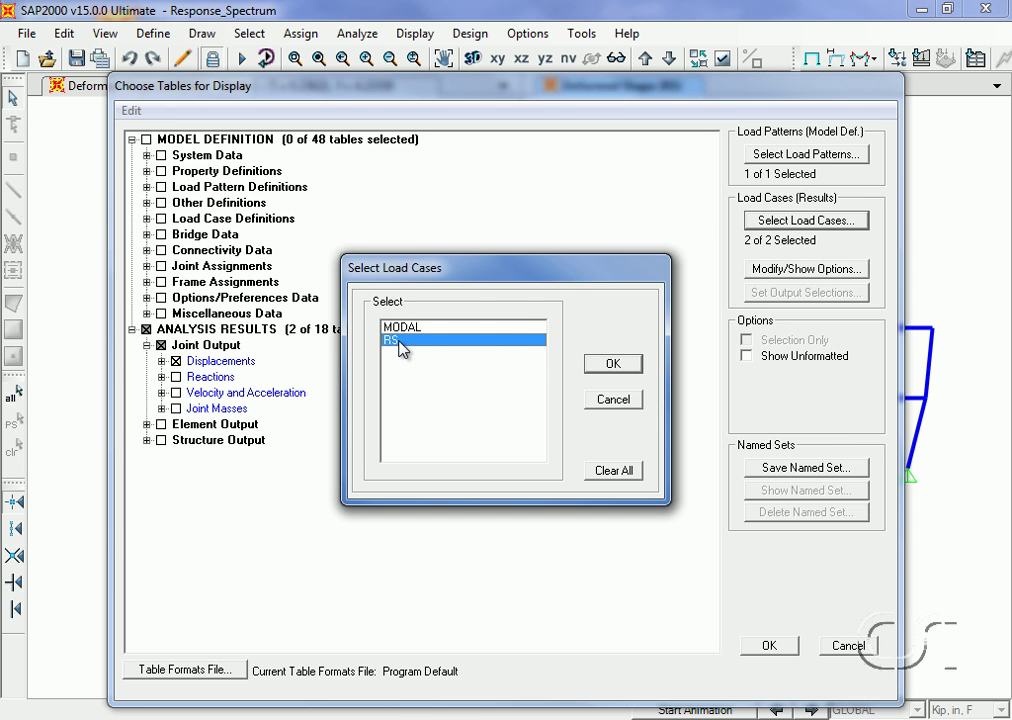
{"action": "left_click", "coordinate": [616, 365]}
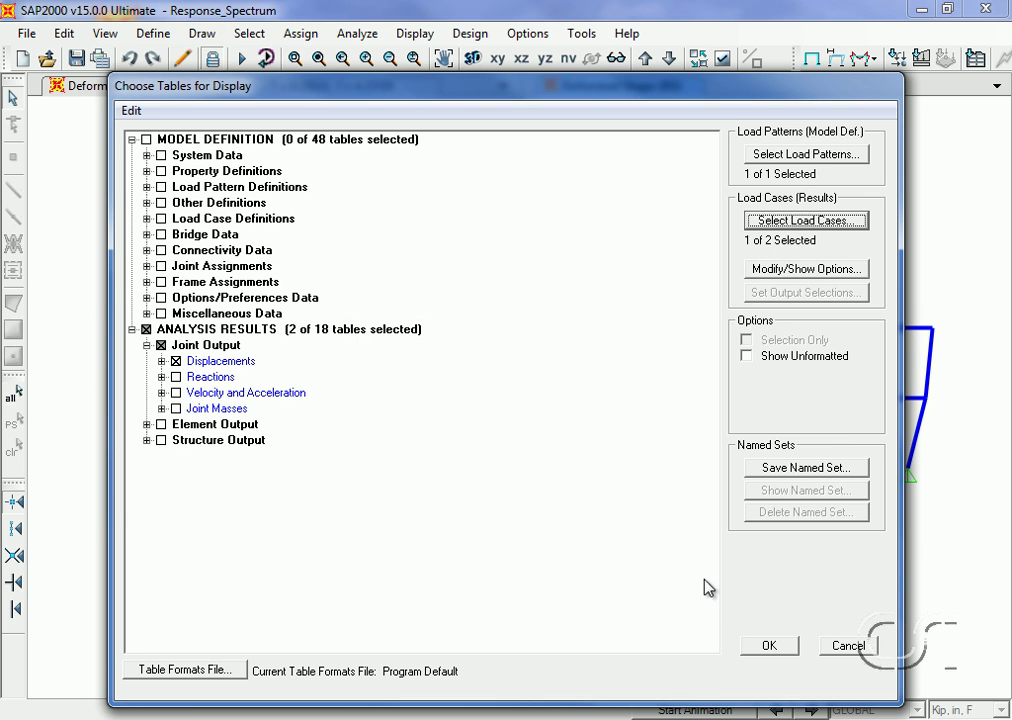
{"action": "left_click", "coordinate": [769, 647]}
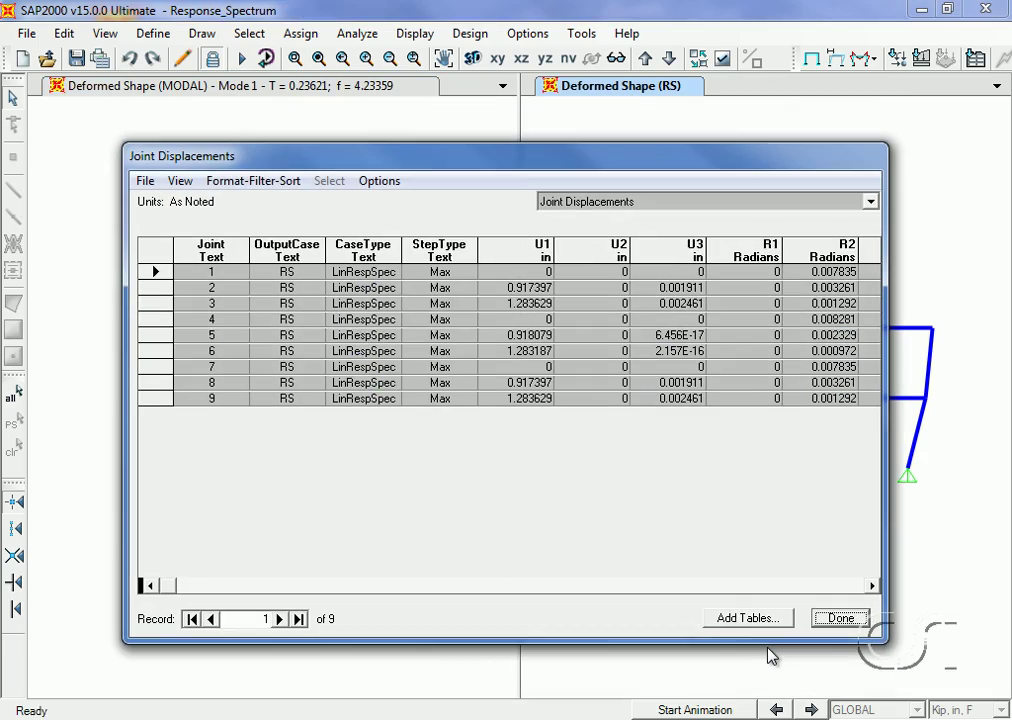